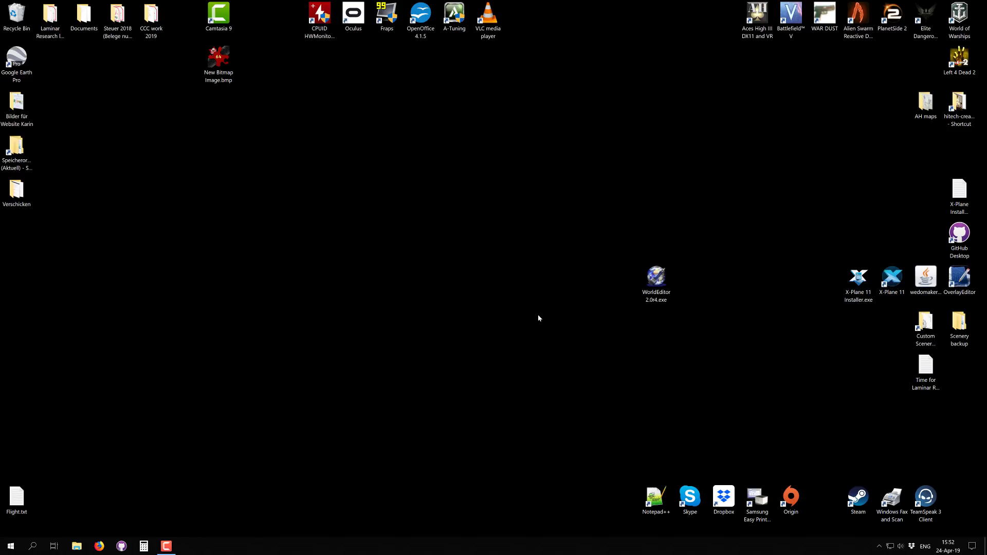
Select the WorldEditor 2.0r4.exe file on the Windows desktop.
{"action": "left_click", "coordinate": [654, 280]}
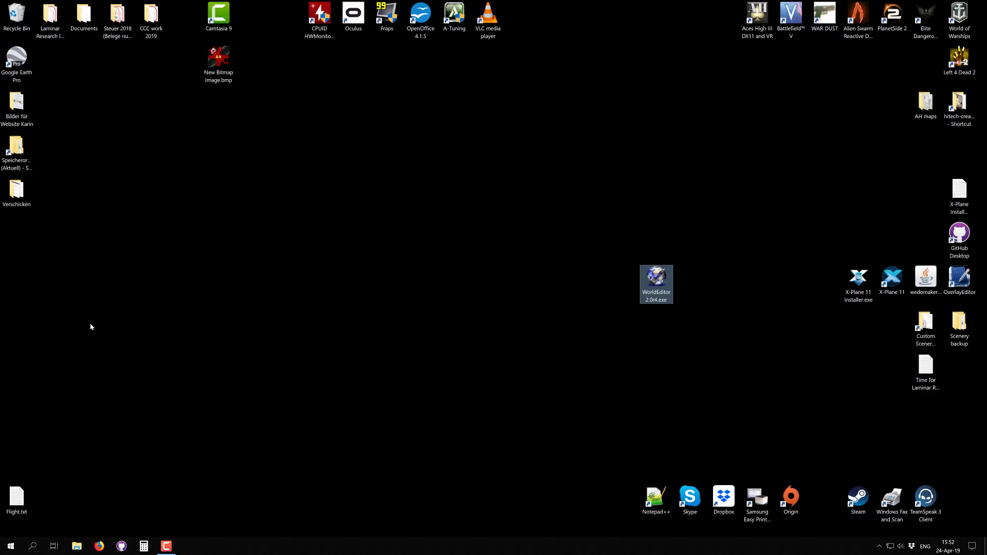
Launch Firefox and go to the WorldEditor page under Scenery Tools on the developer site.
{"action": "left_click", "coordinate": [99, 546]}
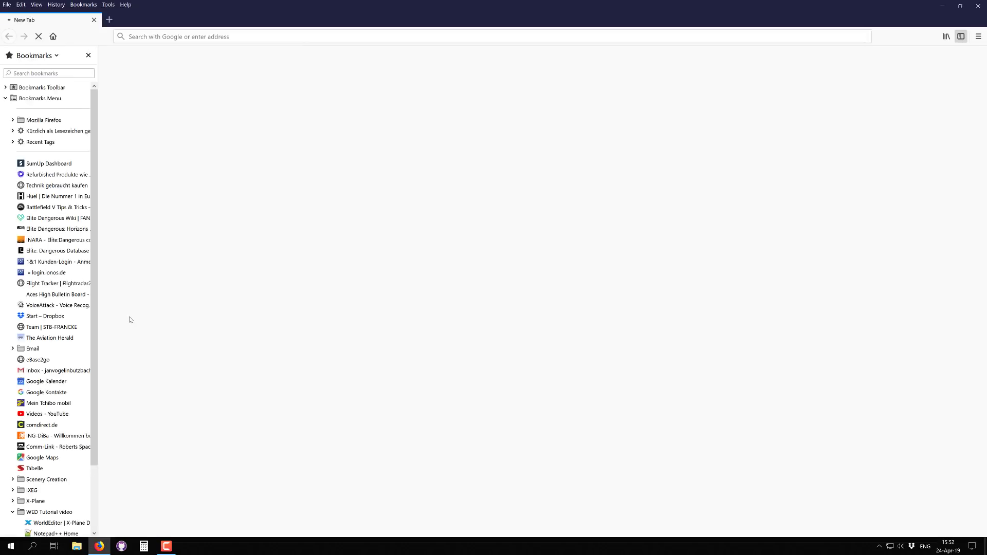
{"action": "scroll", "coordinate": [52, 354], "scroll_direction": "down", "scroll_amount": 3}
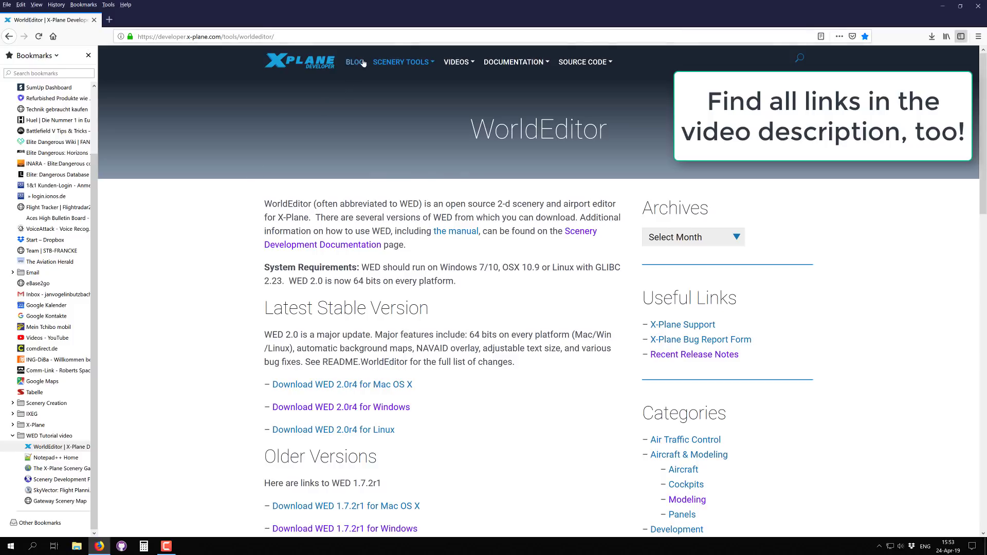
{"action": "mouse_move", "coordinate": [402, 62]}
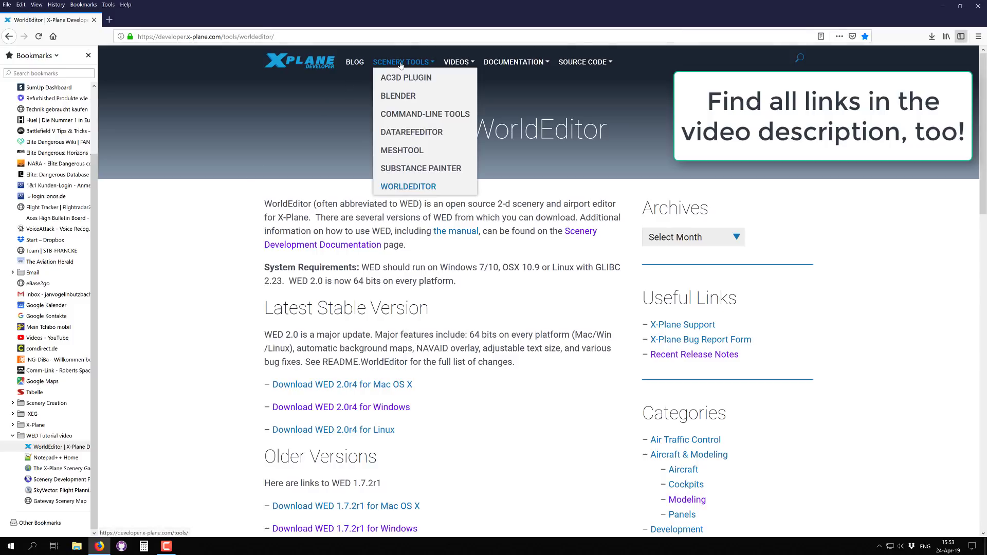
{"action": "left_click", "coordinate": [400, 187]}
Download WED 2.0r4 for Windows, then close Firefox.
{"action": "scroll", "coordinate": [284, 306], "scroll_direction": "down", "scroll_amount": 5}
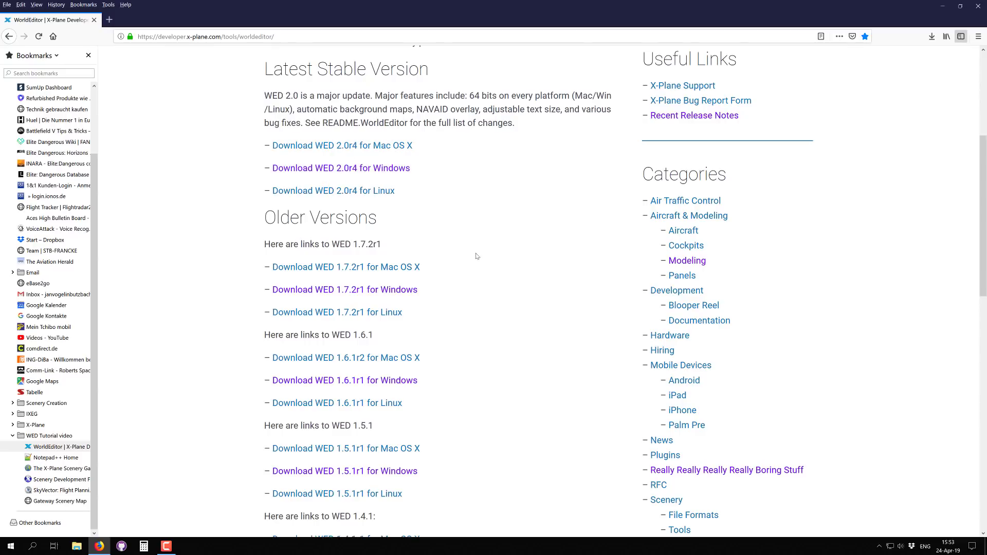
{"action": "scroll", "coordinate": [507, 248], "scroll_direction": "up", "scroll_amount": 5}
{"action": "left_click", "coordinate": [372, 408]}
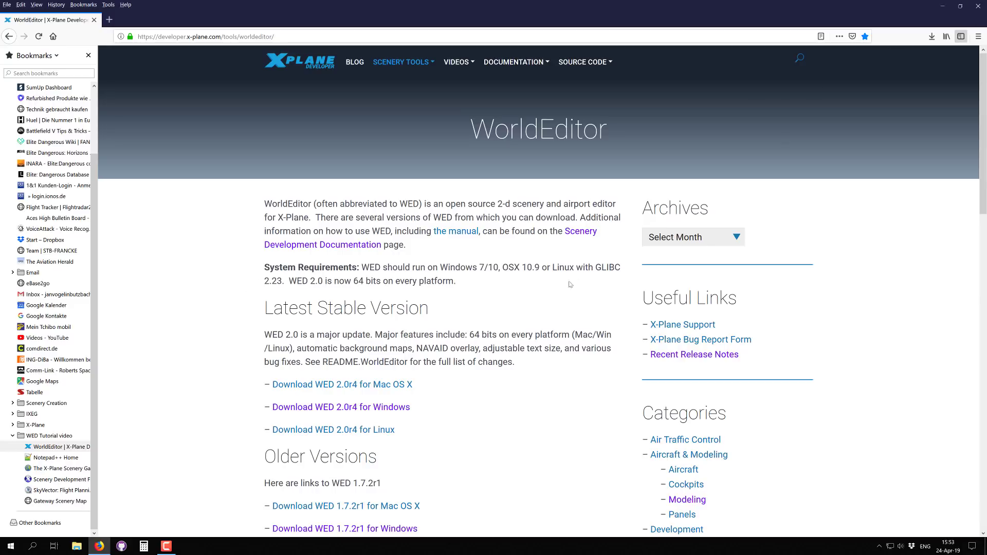
{"action": "left_click", "coordinate": [978, 6]}
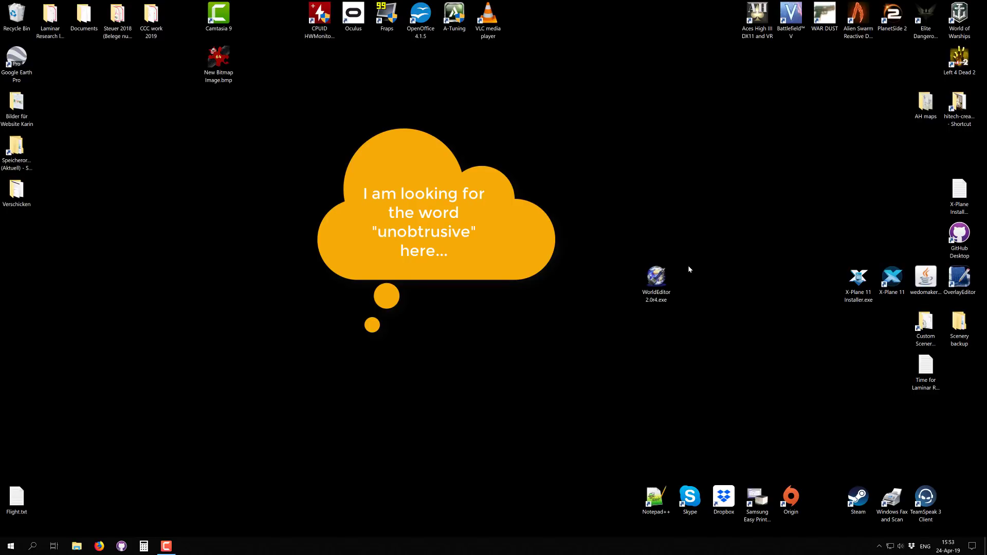
Launch WorldEditor 2.0r4, centre its scenery package window, and bring up File Explorer.
{"action": "double_click", "coordinate": [656, 278]}
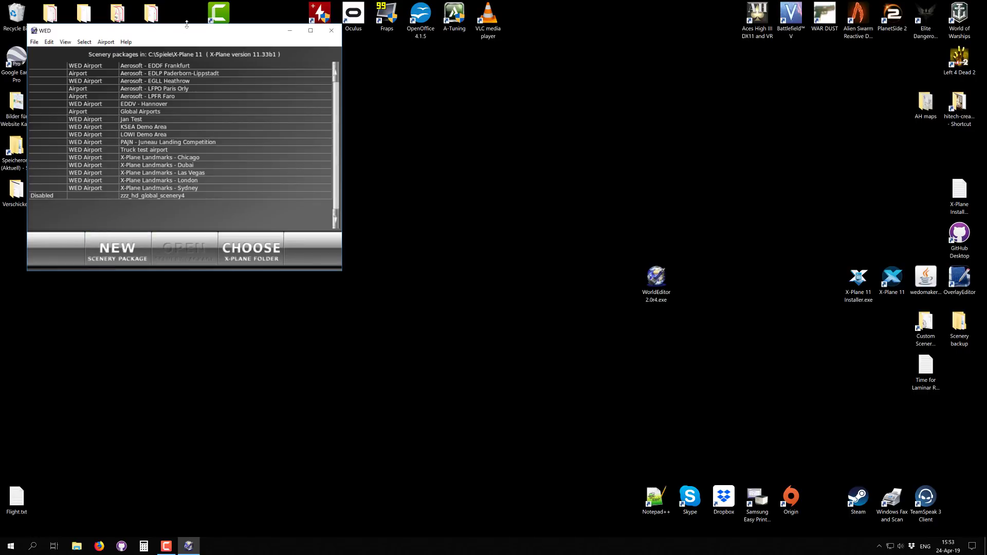
{"action": "left_click_drag", "start_coordinate": [170, 26], "coordinate": [389, 117]}
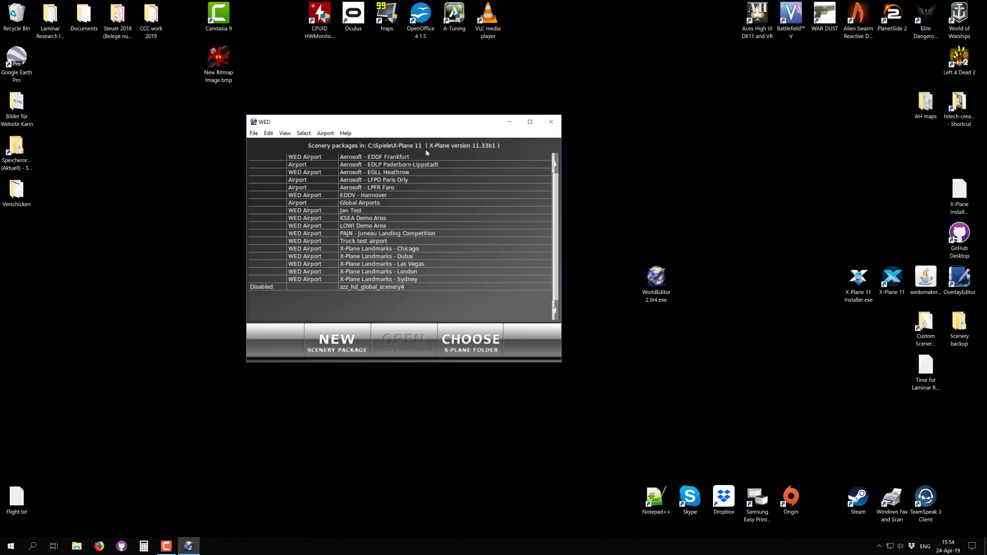
{"action": "key", "text": "super+e"}
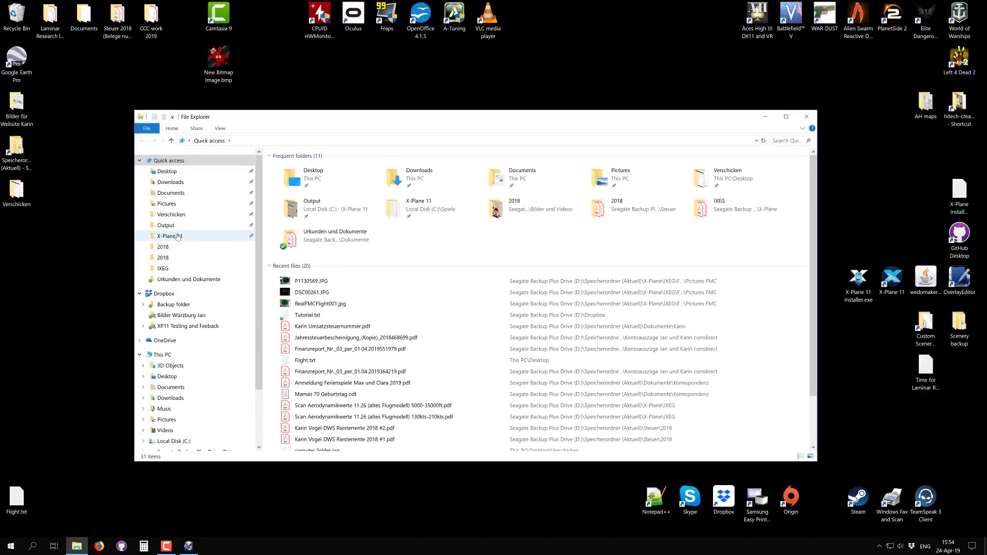
Open X-Plane 11 > Custom Scenery in Explorer and move the window to the right of WED.
{"action": "left_click", "coordinate": [206, 236]}
{"action": "double_click", "coordinate": [301, 198]}
{"action": "left_click_drag", "start_coordinate": [365, 130], "coordinate": [798, 119]}
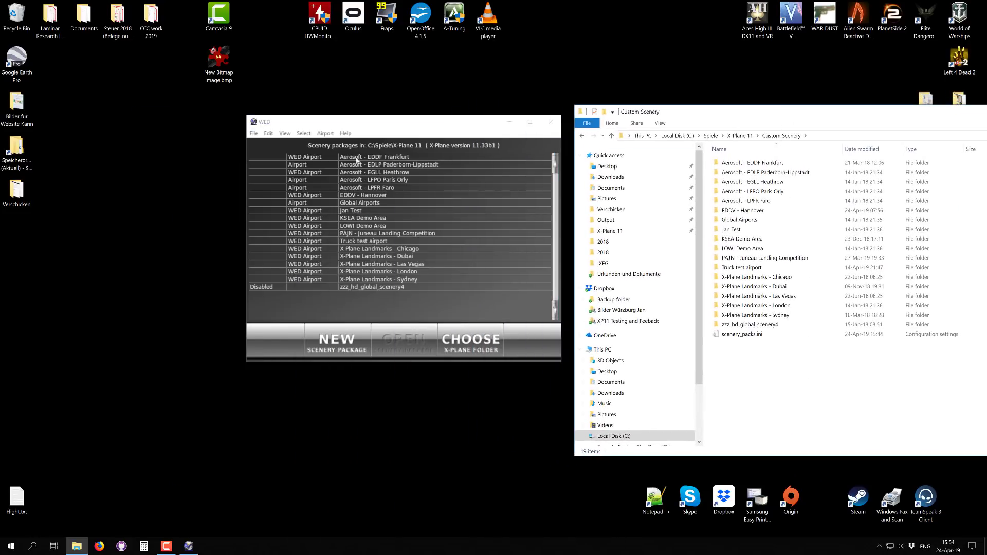
{"action": "left_click", "coordinate": [294, 121]}
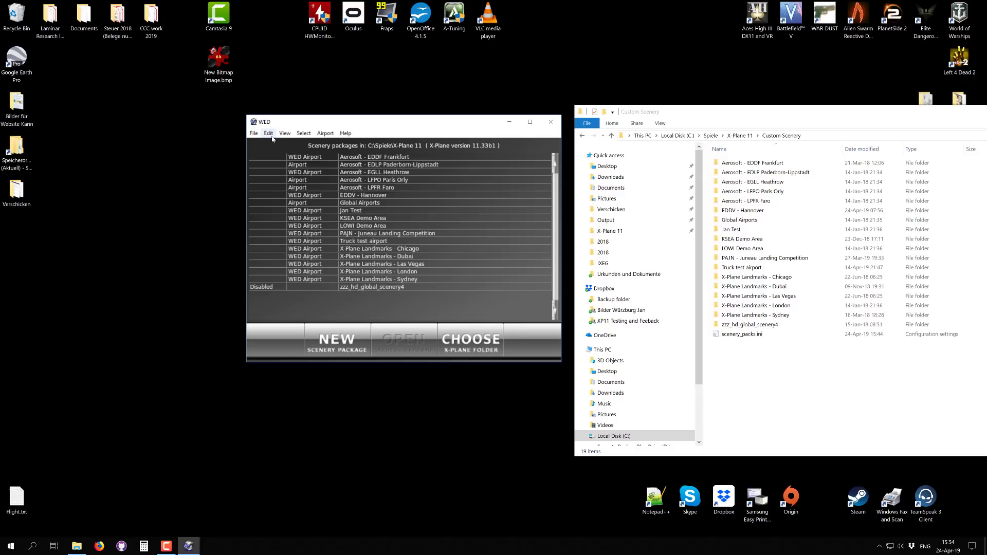
{"action": "left_click", "coordinate": [254, 134]}
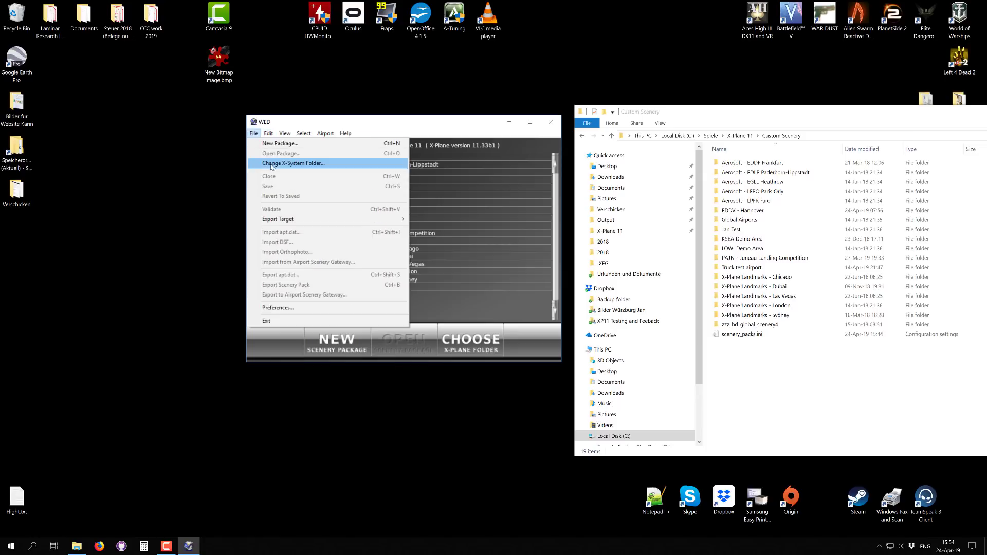
{"action": "left_click", "coordinate": [293, 164]}
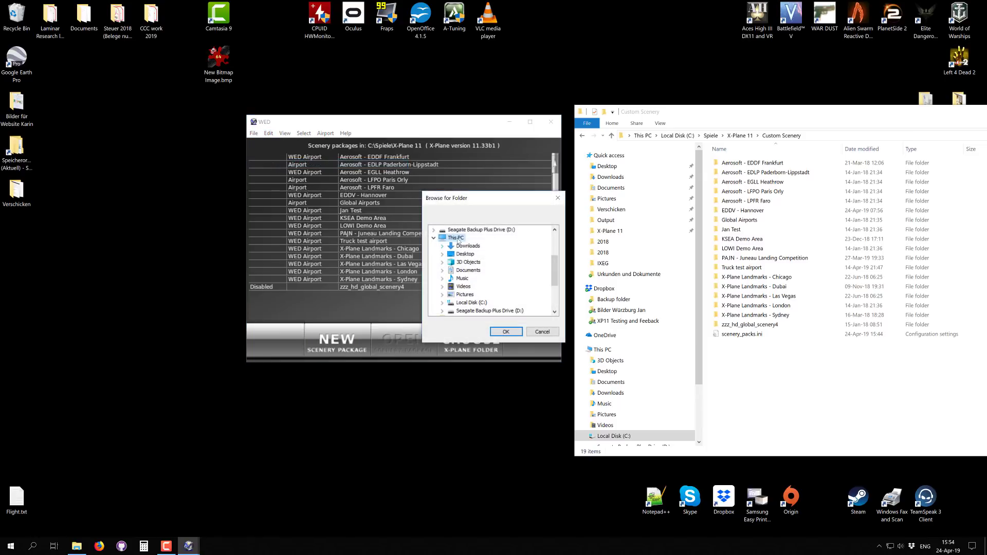
{"action": "scroll", "coordinate": [514, 250], "scroll_direction": "down", "scroll_amount": 3}
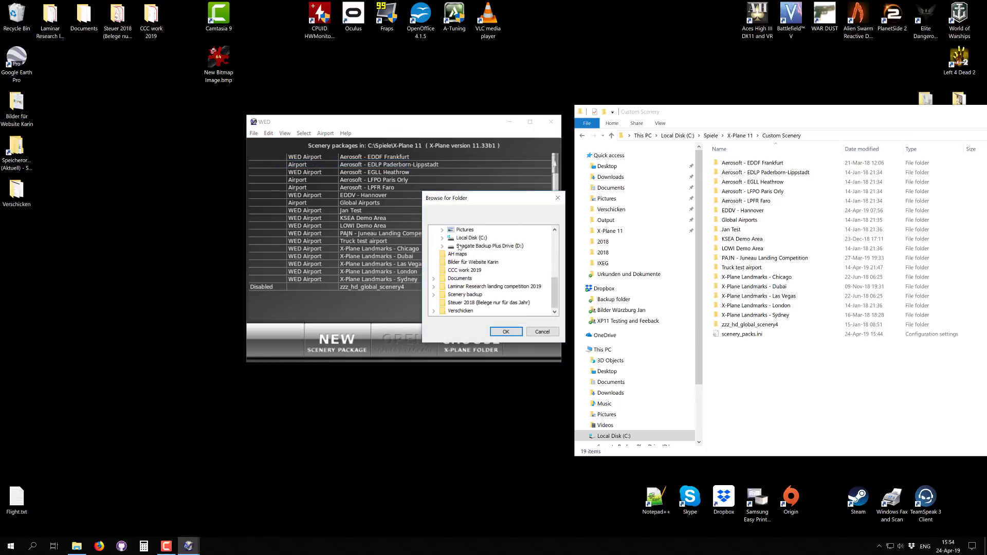
{"action": "scroll", "coordinate": [456, 247], "scroll_direction": "up", "scroll_amount": 3}
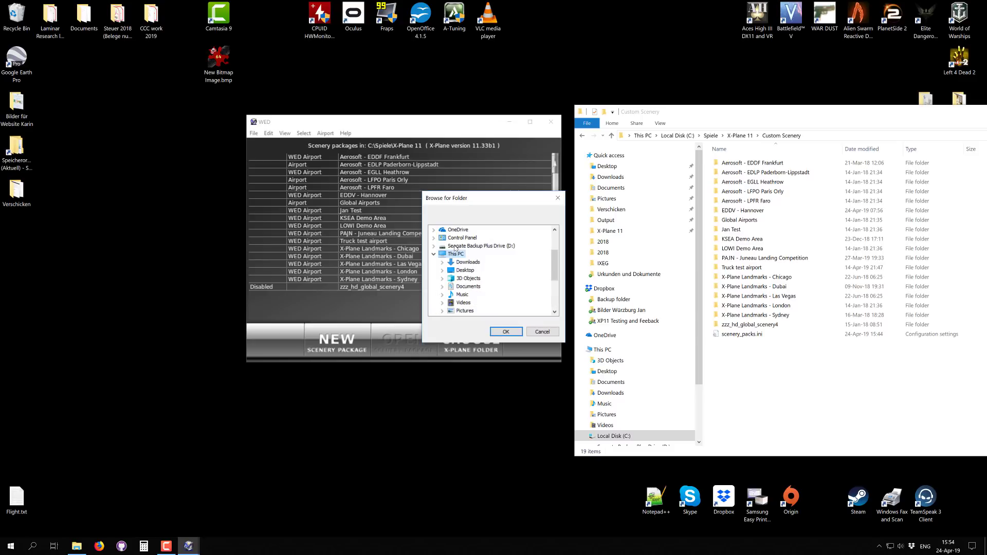
{"action": "scroll", "coordinate": [458, 271], "scroll_direction": "down", "scroll_amount": 3}
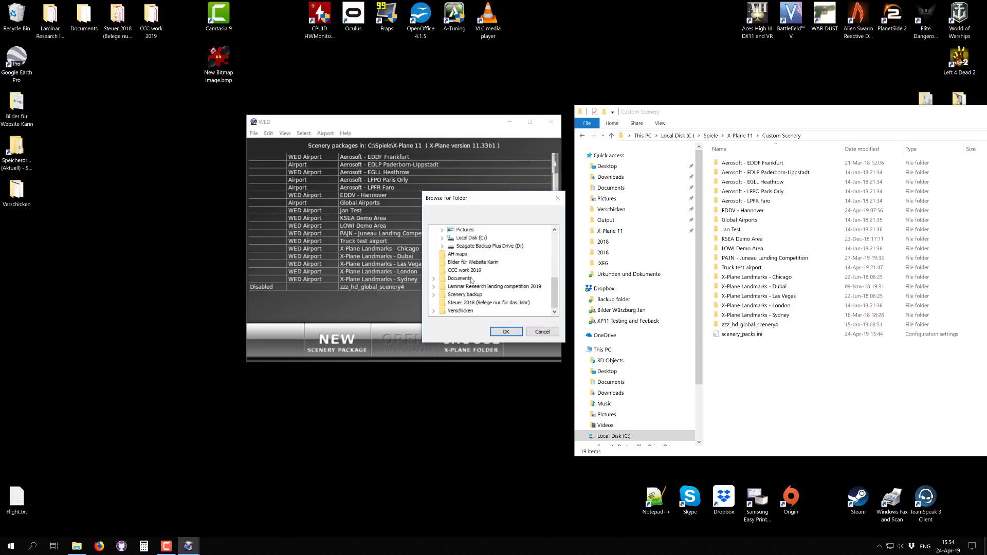
{"action": "scroll", "coordinate": [470, 277], "scroll_direction": "up", "scroll_amount": 3}
{"action": "scroll", "coordinate": [482, 284], "scroll_direction": "down", "scroll_amount": 1}
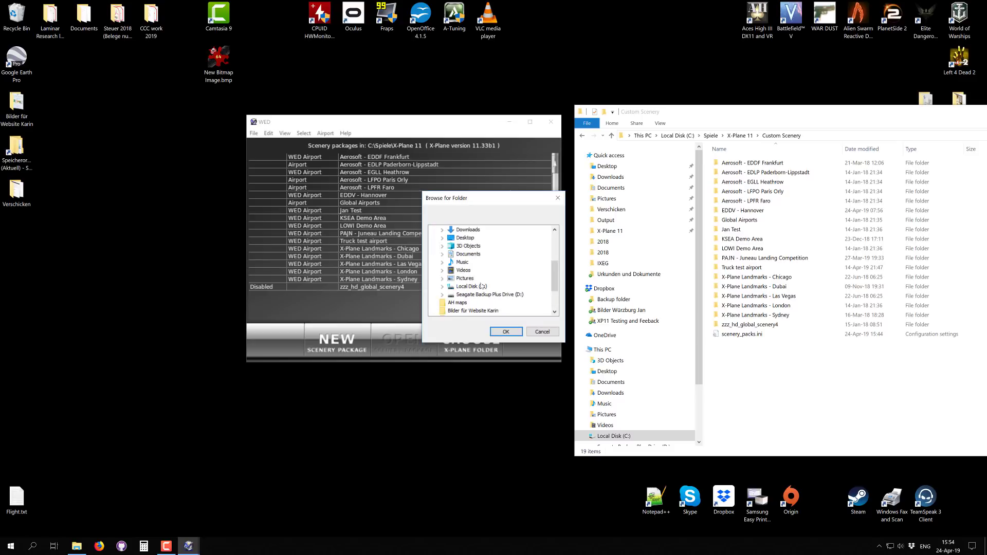
{"action": "left_click", "coordinate": [543, 332]}
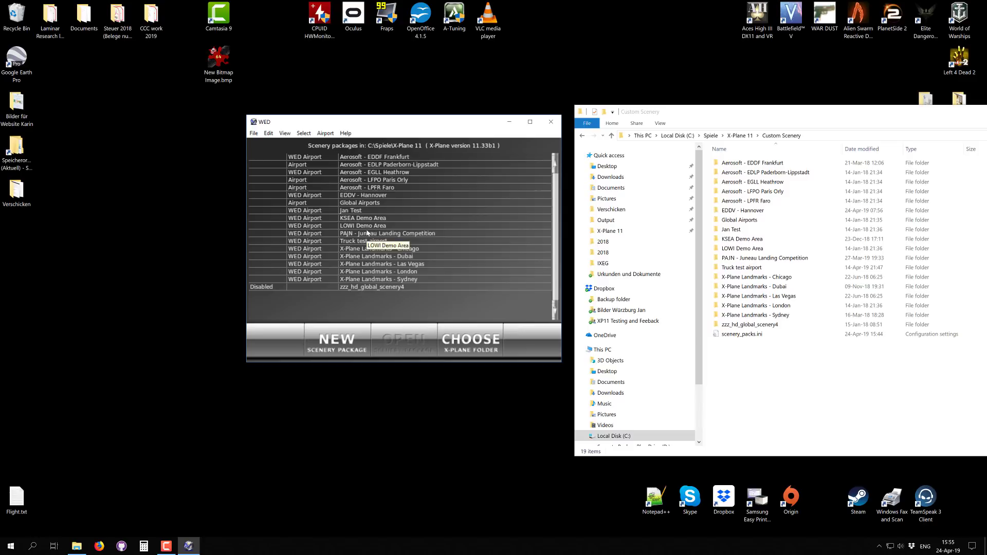
Review and close WED's Preferences window, then exit WorldEditor with File > Exit.
{"action": "left_click", "coordinate": [268, 133]}
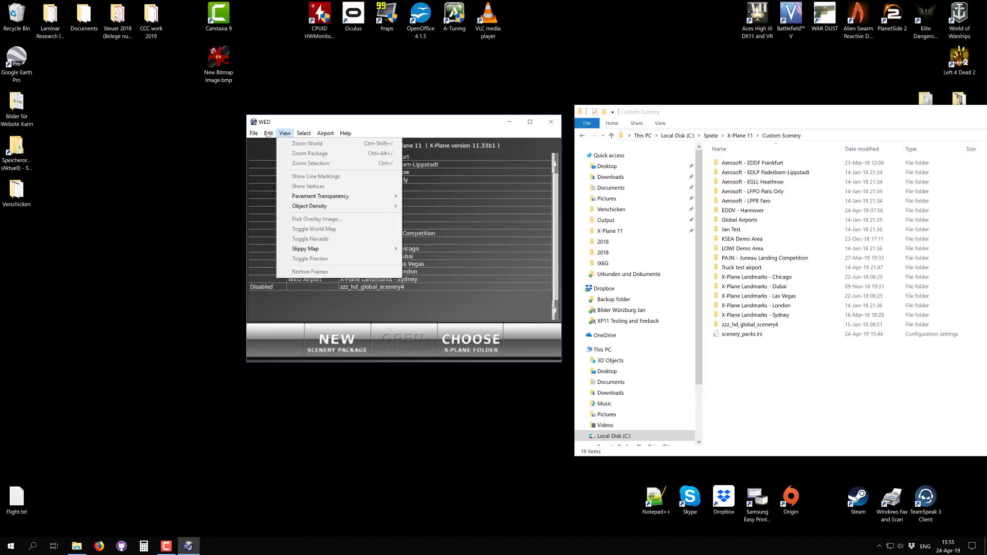
{"action": "mouse_move", "coordinate": [256, 135]}
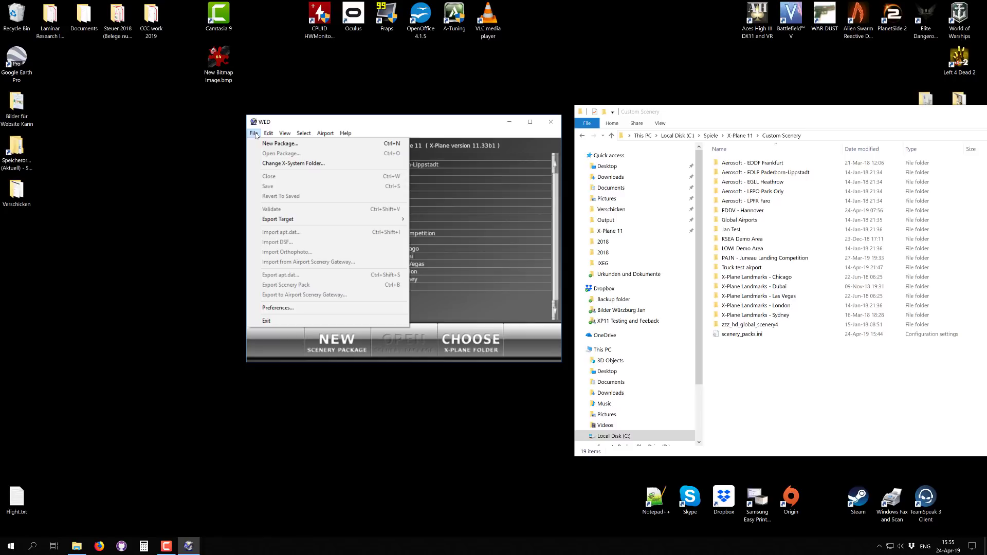
{"action": "left_click", "coordinate": [284, 309]}
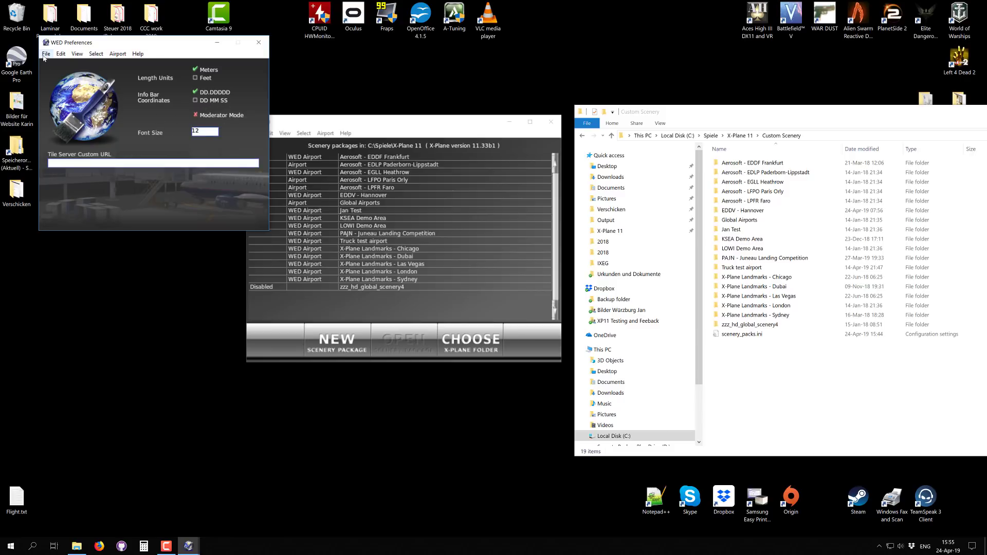
{"action": "left_click", "coordinate": [259, 43]}
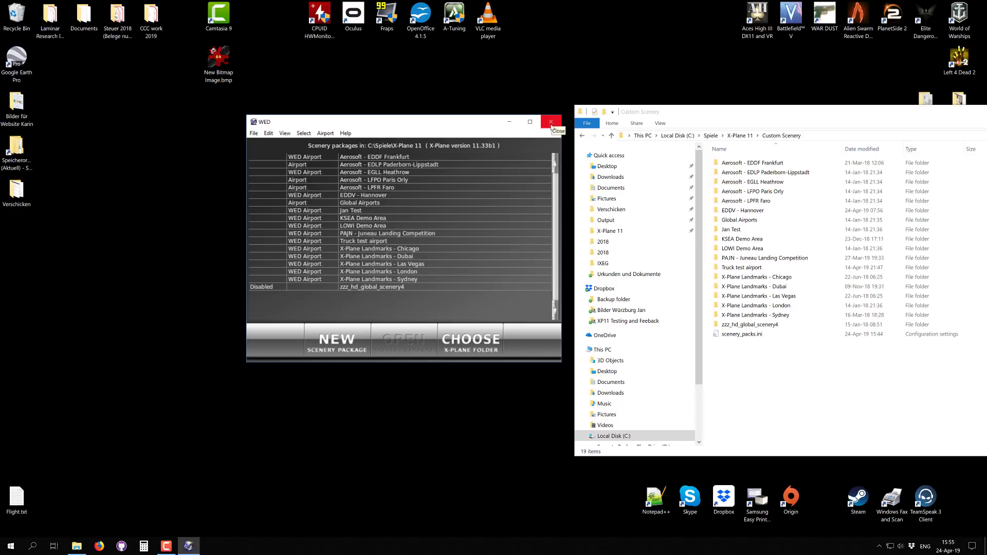
{"action": "left_click", "coordinate": [254, 133]}
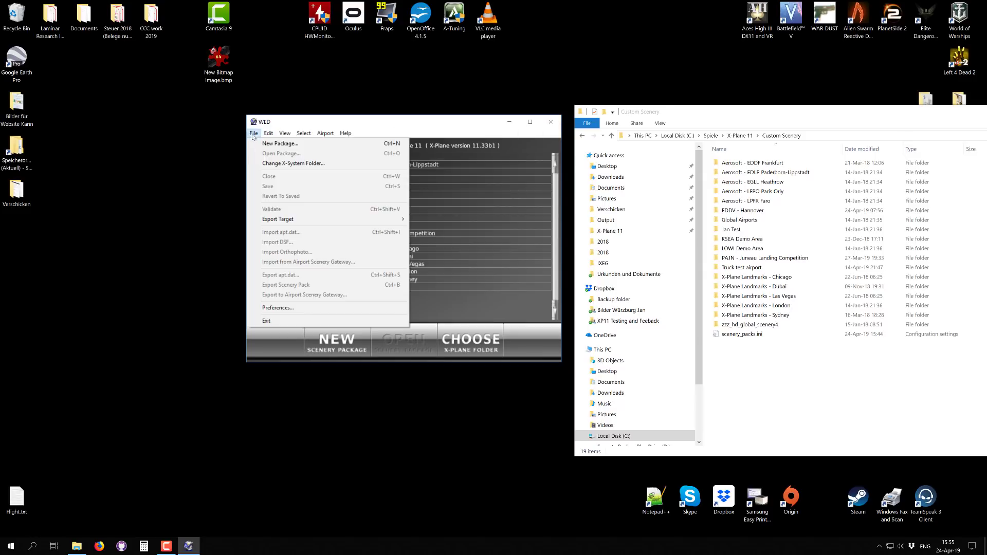
{"action": "left_click", "coordinate": [269, 321]}
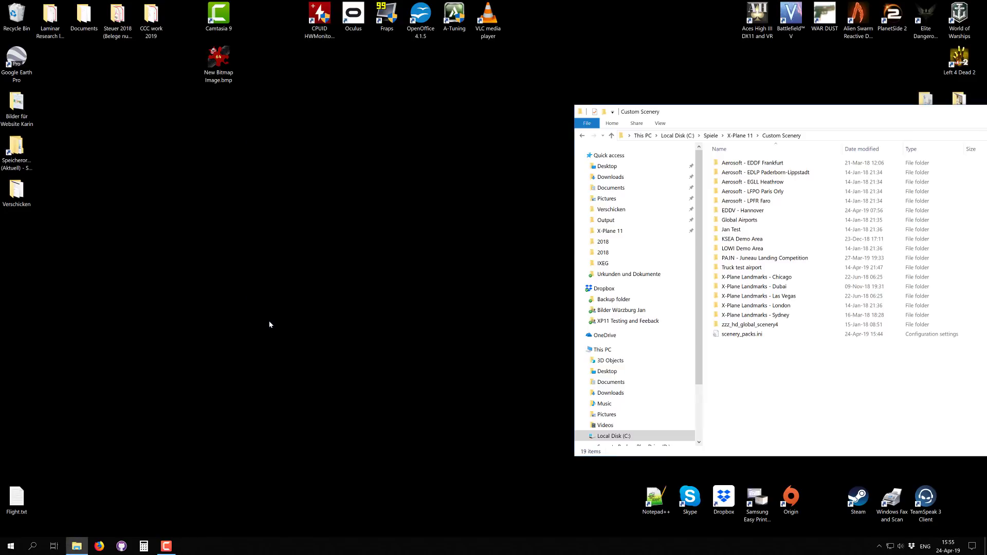
Close the Custom Scenery folder and open the X-Plane Scenery Gateway bookmark in Firefox.
{"action": "left_click_drag", "start_coordinate": [703, 115], "coordinate": [263, 112]}
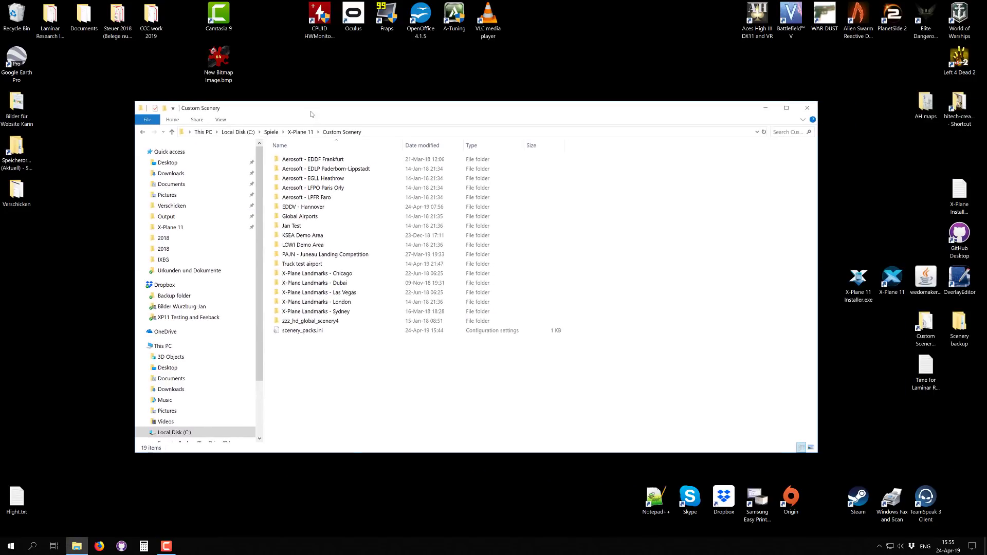
{"action": "left_click", "coordinate": [808, 108]}
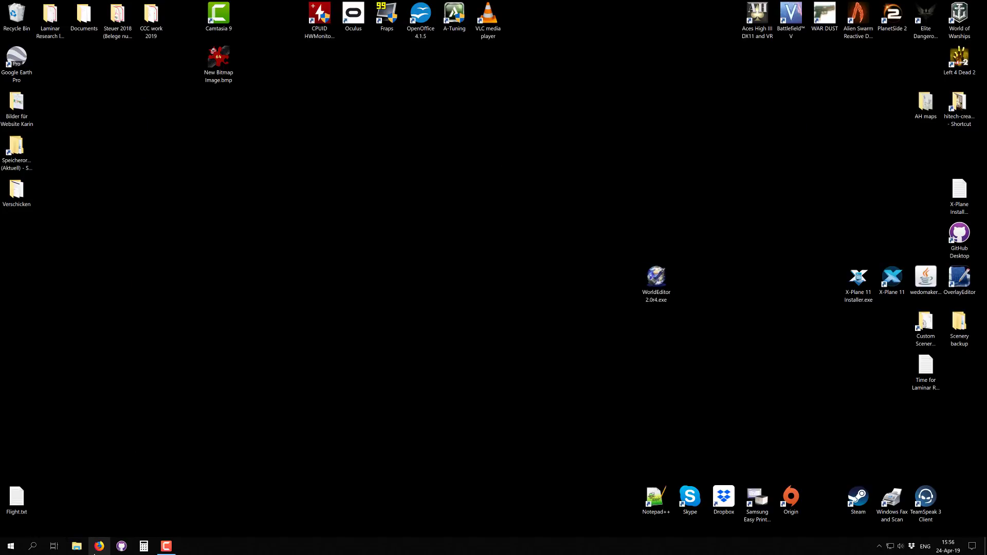
{"action": "left_click", "coordinate": [97, 550]}
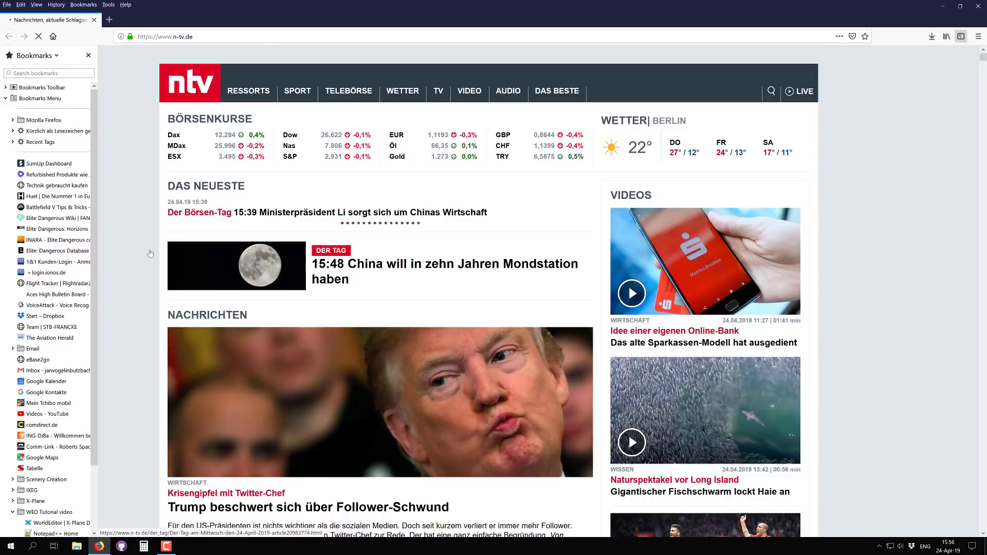
{"action": "scroll", "coordinate": [57, 380], "scroll_direction": "down", "scroll_amount": 3}
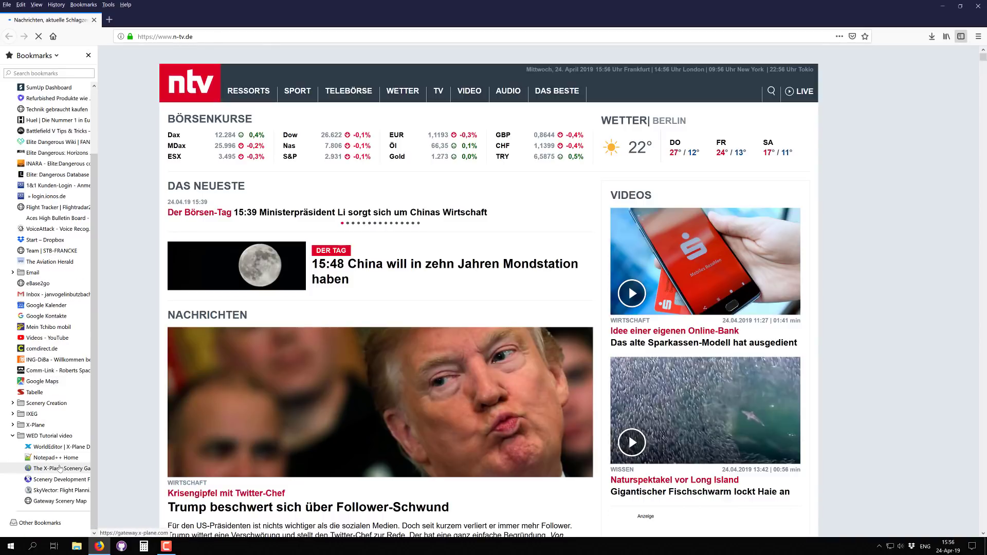
{"action": "left_click", "coordinate": [58, 468]}
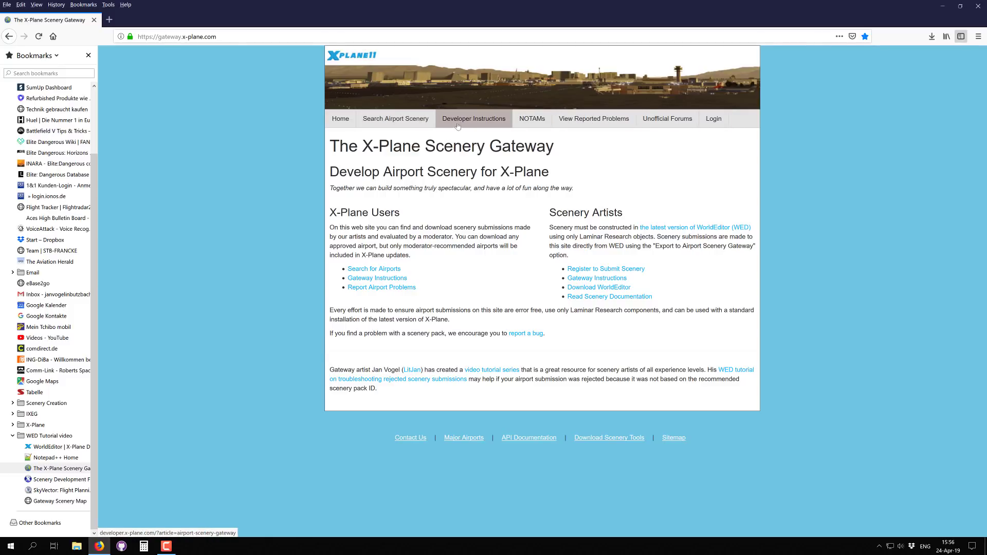
Bring up the Scenery Gateway developer login and cancel it without signing in.
{"action": "left_click", "coordinate": [714, 118]}
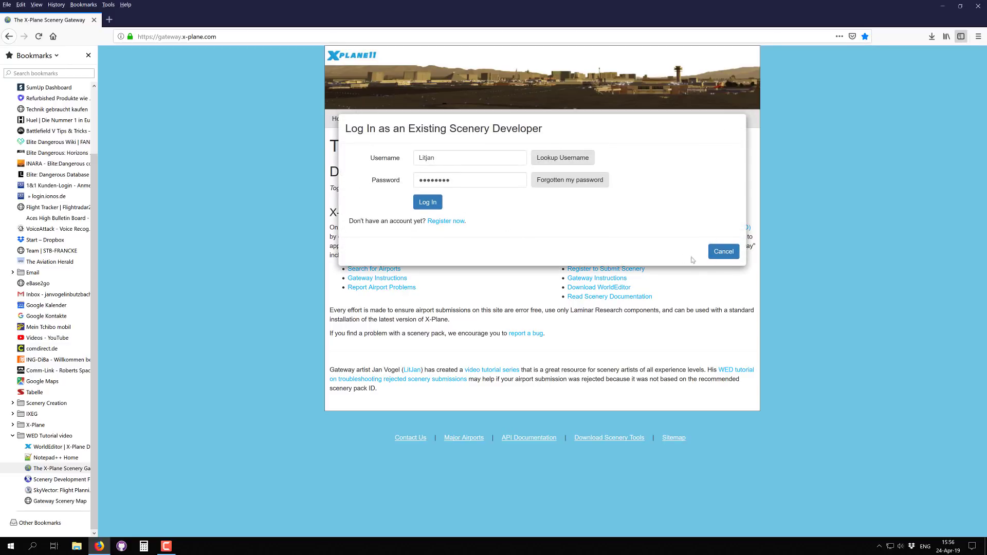
{"action": "left_click", "coordinate": [724, 253]}
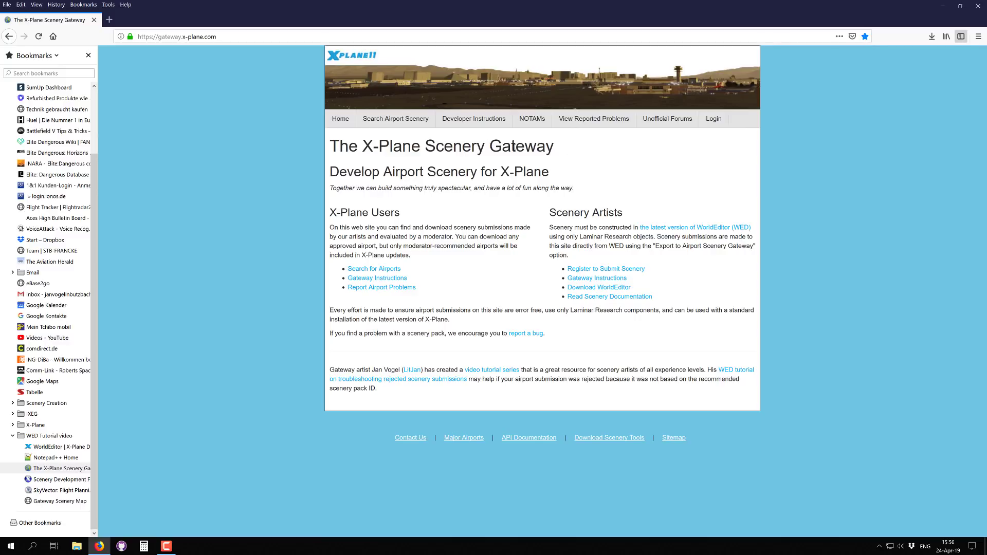
On Search Airport Scenery, search the airport identifier kjfk to list John F Kennedy Intl.
{"action": "left_click", "coordinate": [396, 118]}
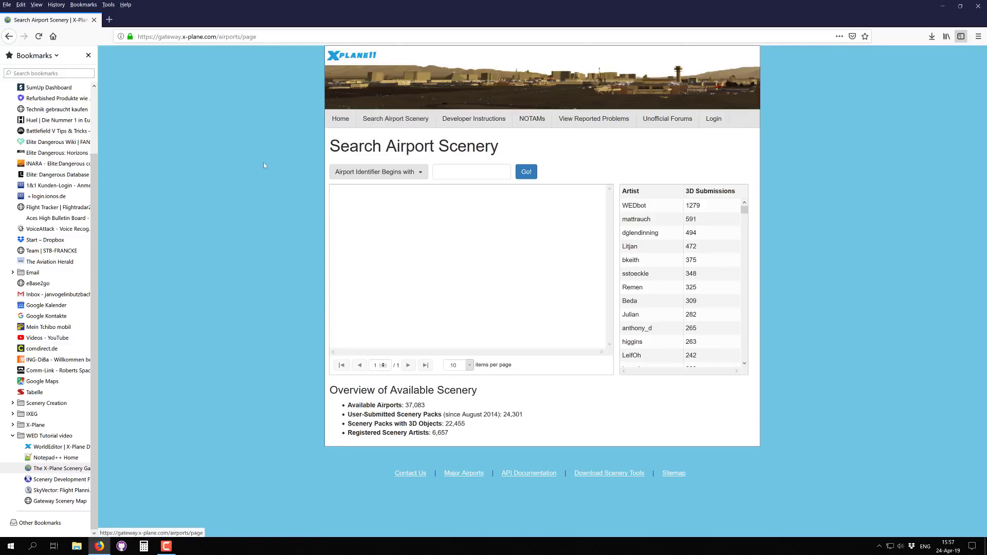
{"action": "left_click", "coordinate": [452, 173]}
{"action": "type", "text": "ktta"}
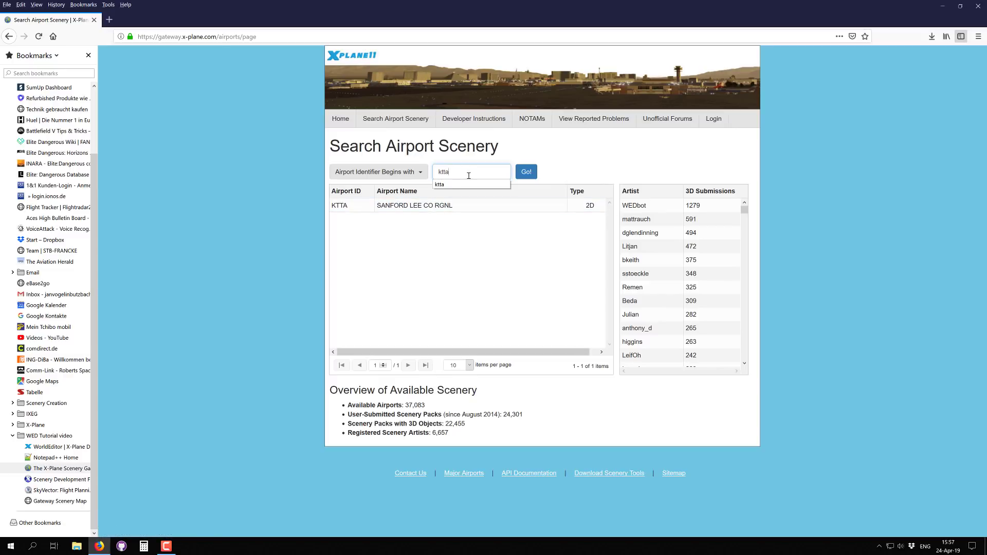
{"action": "key", "text": "BackSpace"}
{"action": "key", "text": "BackSpace"}
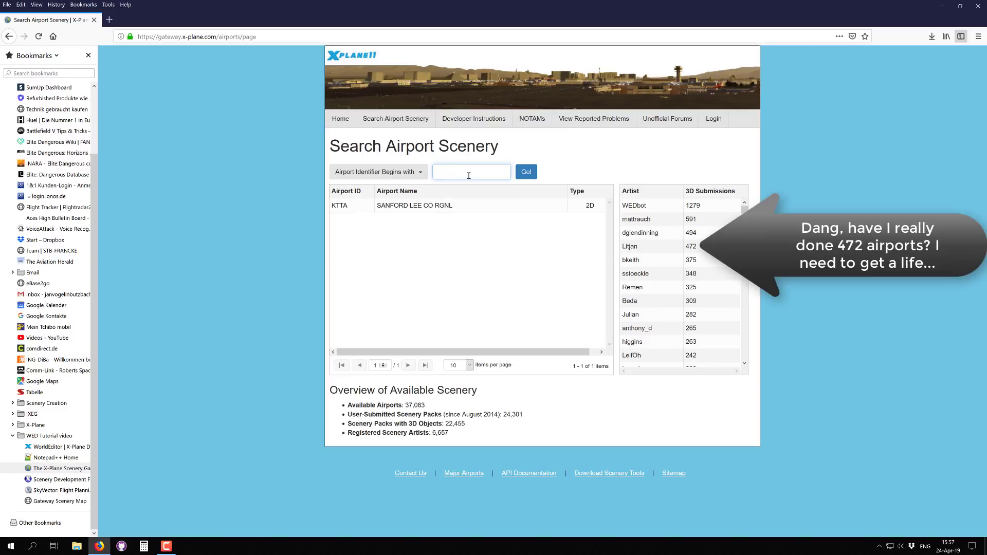
{"action": "key", "text": "Return"}
{"action": "type", "text": "k"}
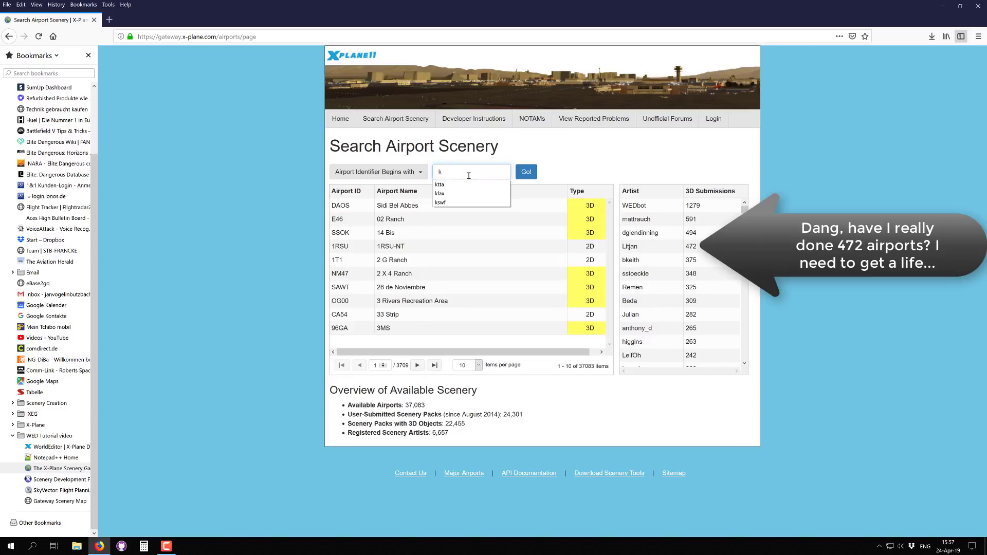
{"action": "type", "text": "jfk"}
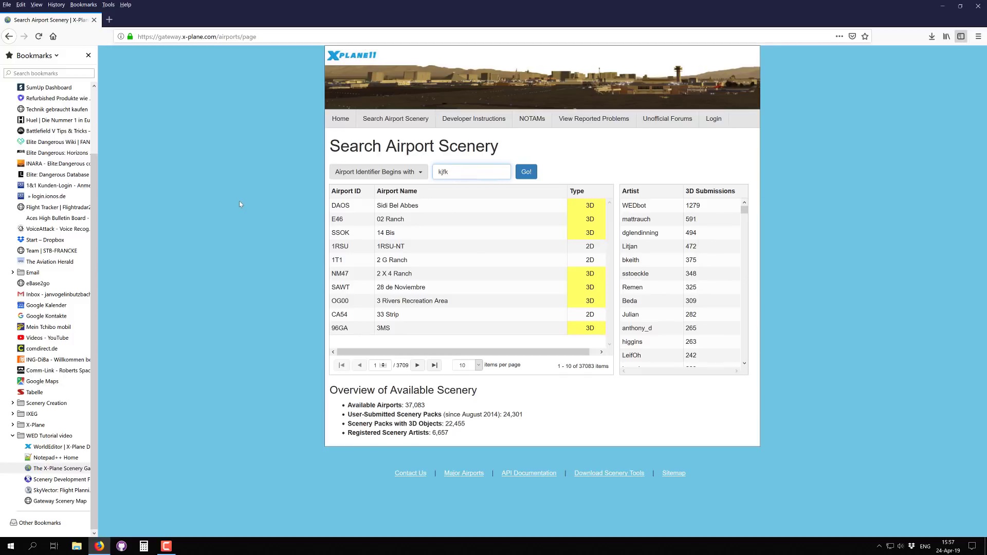
{"action": "key", "text": "Return"}
Open the KJFK John F Kennedy Intl entry from the search results.
{"action": "left_click", "coordinate": [352, 205]}
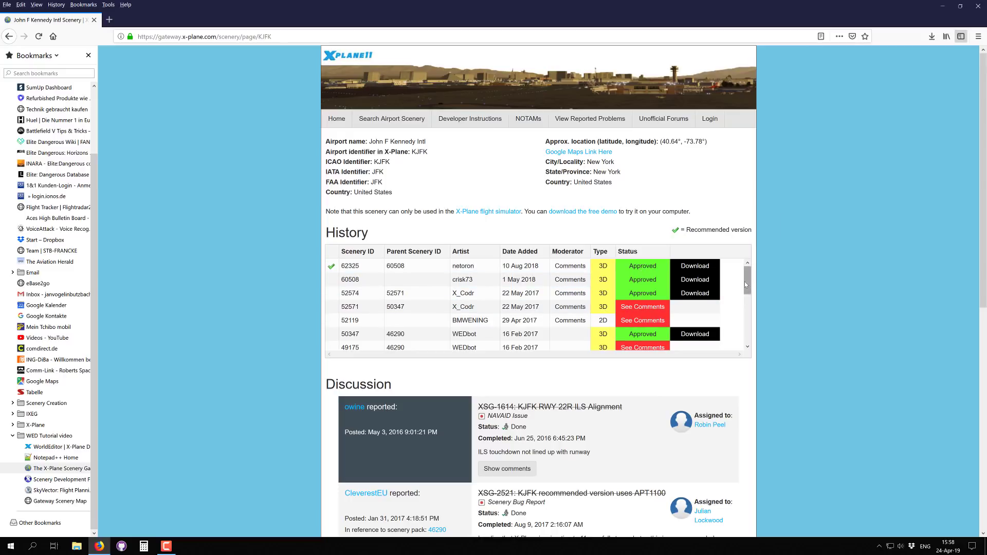
{"action": "left_click_drag", "start_coordinate": [745, 282], "coordinate": [745, 335]}
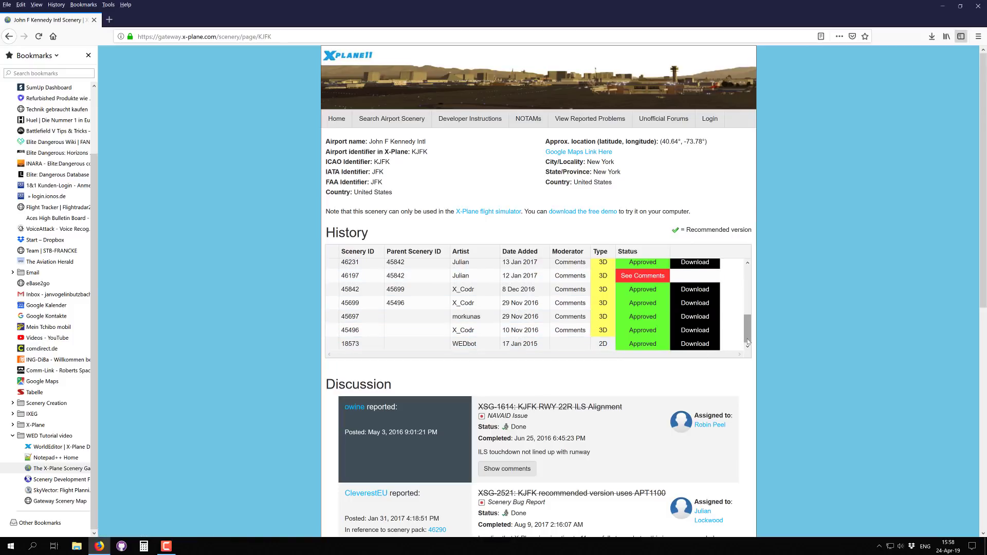
{"action": "left_click_drag", "start_coordinate": [747, 321], "coordinate": [750, 273]}
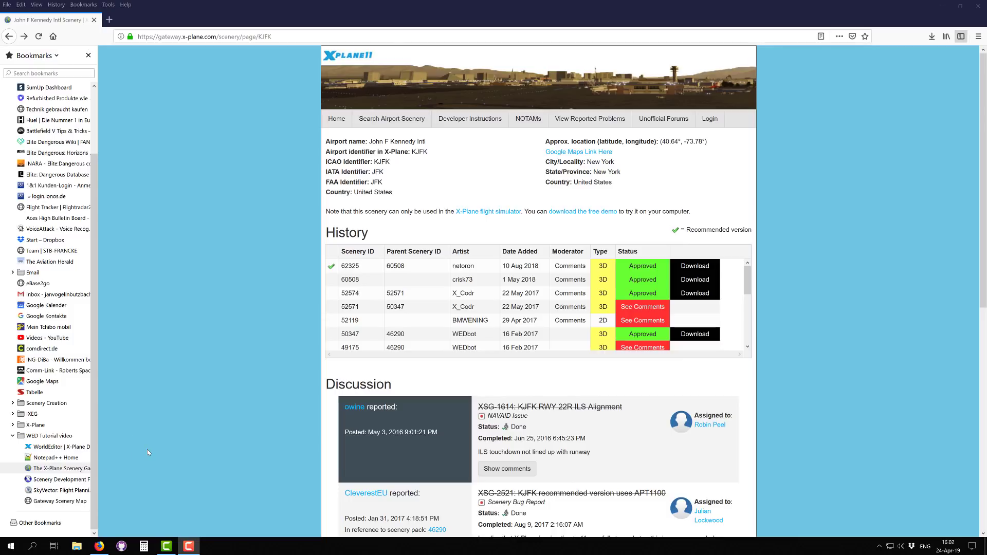
Open the bookmarked Scenery Development Forum and scroll through its subforums and topics.
{"action": "left_click", "coordinate": [48, 480]}
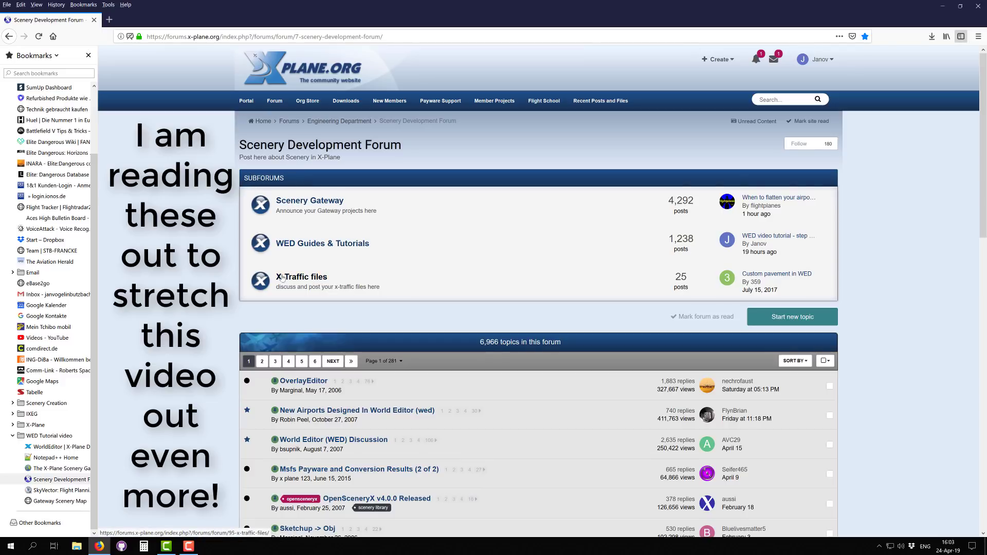
{"action": "scroll", "coordinate": [269, 288], "scroll_direction": "down", "scroll_amount": 3}
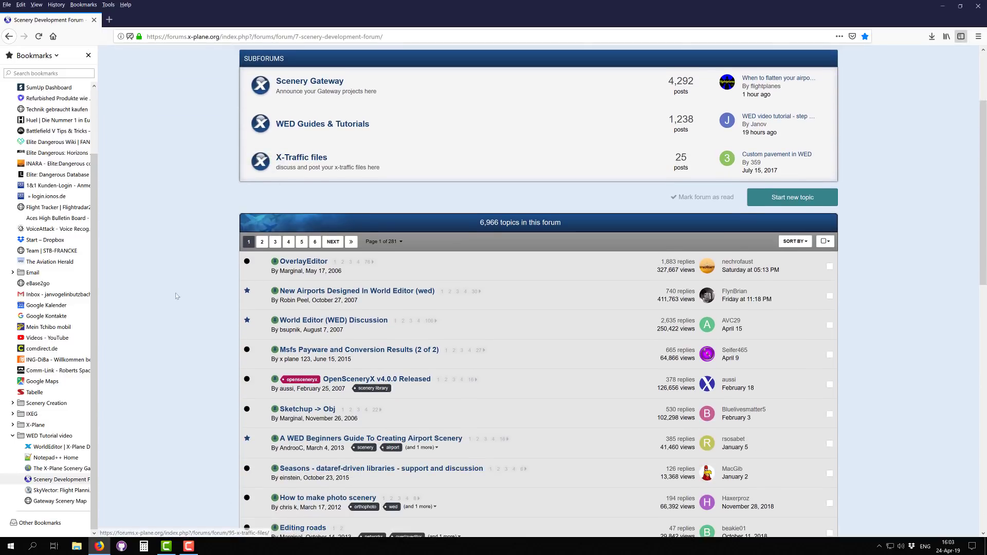
{"action": "scroll", "coordinate": [174, 302], "scroll_direction": "down", "scroll_amount": 4}
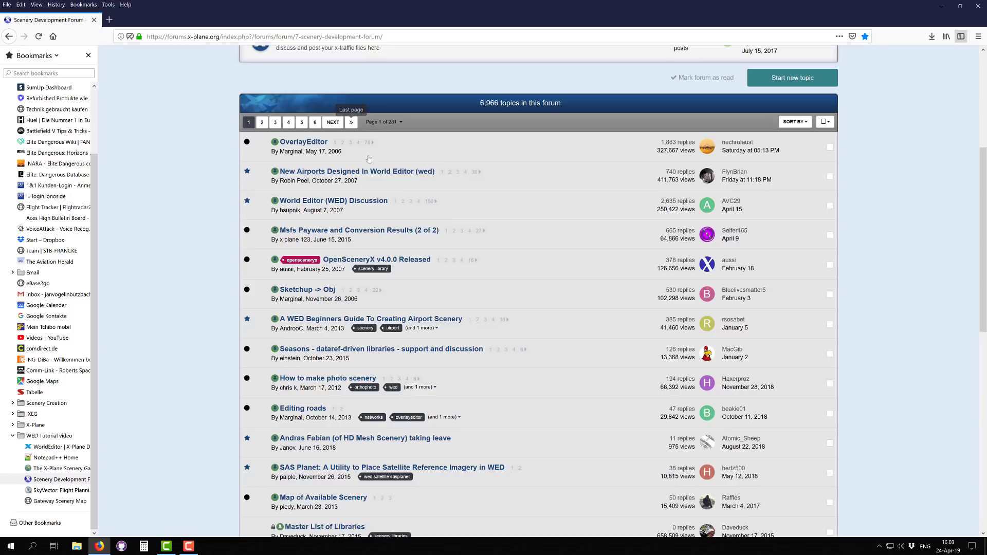
{"action": "scroll", "coordinate": [370, 202], "scroll_direction": "down", "scroll_amount": 8}
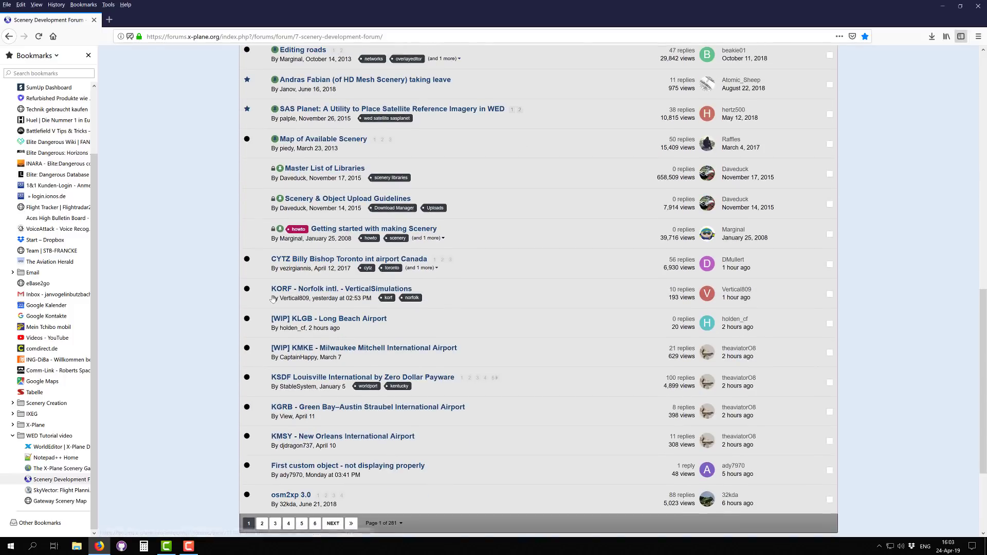
{"action": "scroll", "coordinate": [222, 153], "scroll_direction": "up", "scroll_amount": 6}
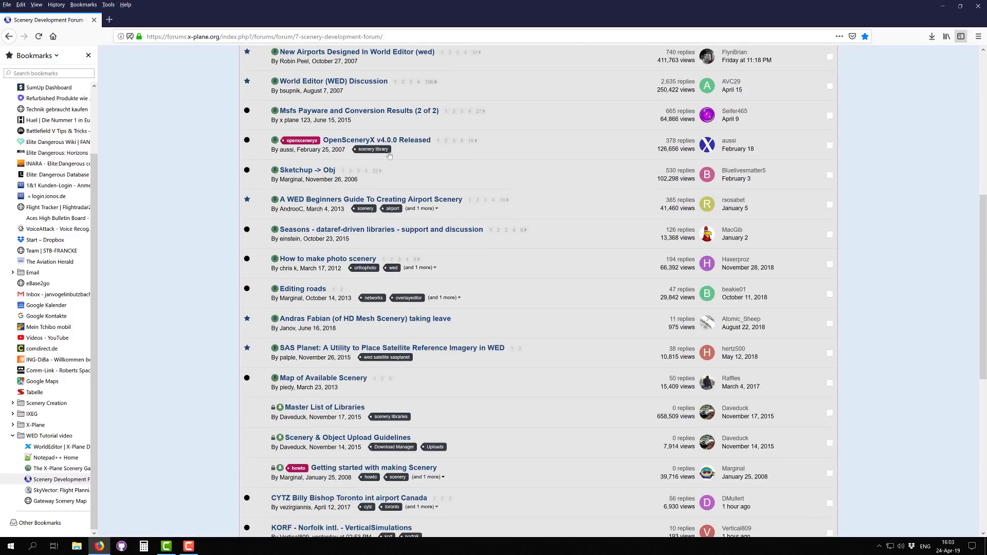
{"action": "scroll", "coordinate": [222, 153], "scroll_direction": "up", "scroll_amount": 2}
{"action": "scroll", "coordinate": [182, 235], "scroll_direction": "down", "scroll_amount": 8}
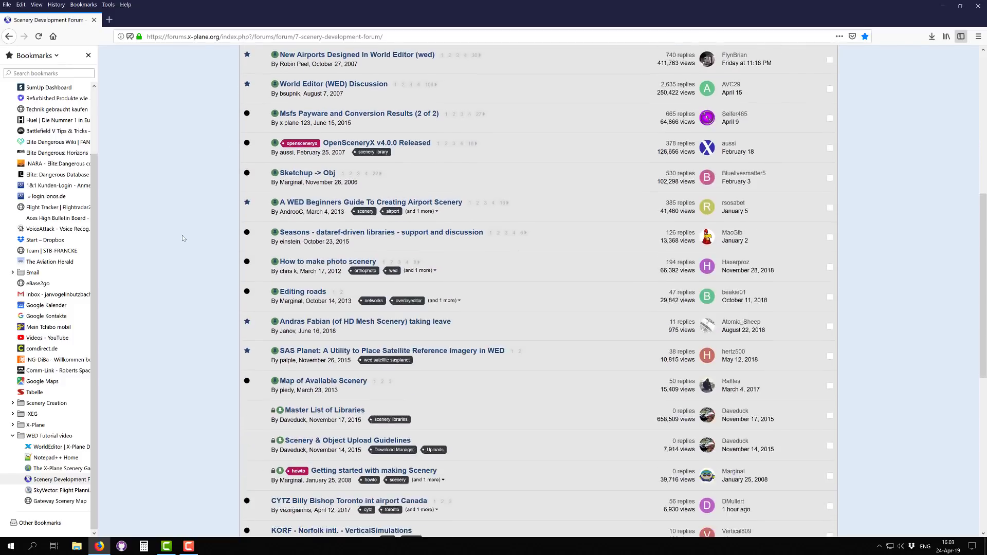
{"action": "scroll", "coordinate": [189, 308], "scroll_direction": "up", "scroll_amount": 10}
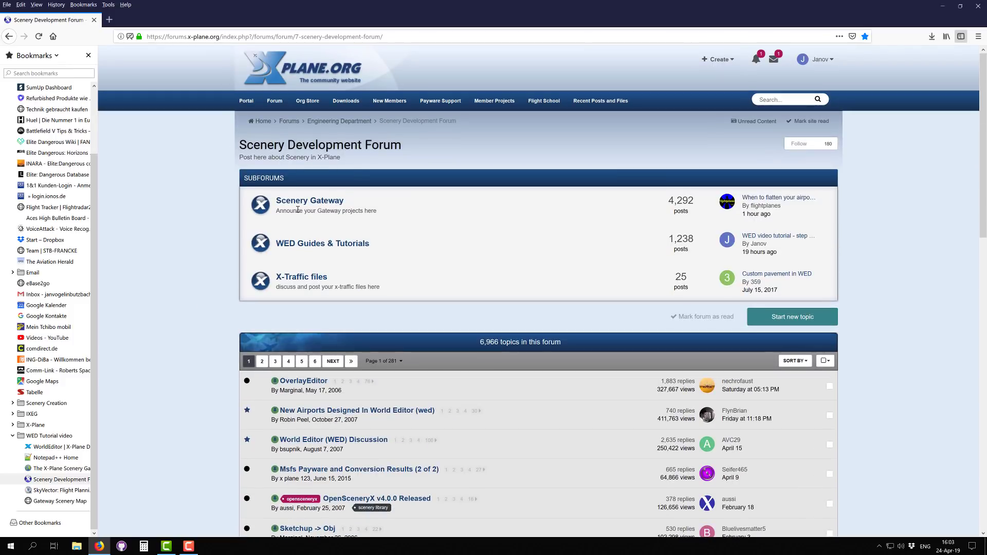
Look through the 23-topic WED Guides & Tutorials subforum, then return to the Scenery Development Forum.
{"action": "left_click", "coordinate": [305, 245]}
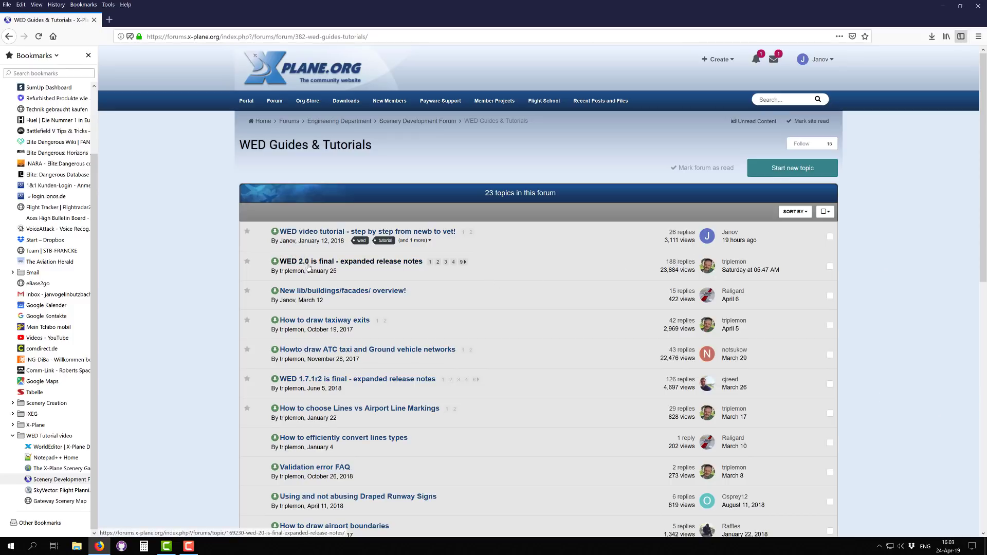
{"action": "mouse_move", "coordinate": [308, 266]}
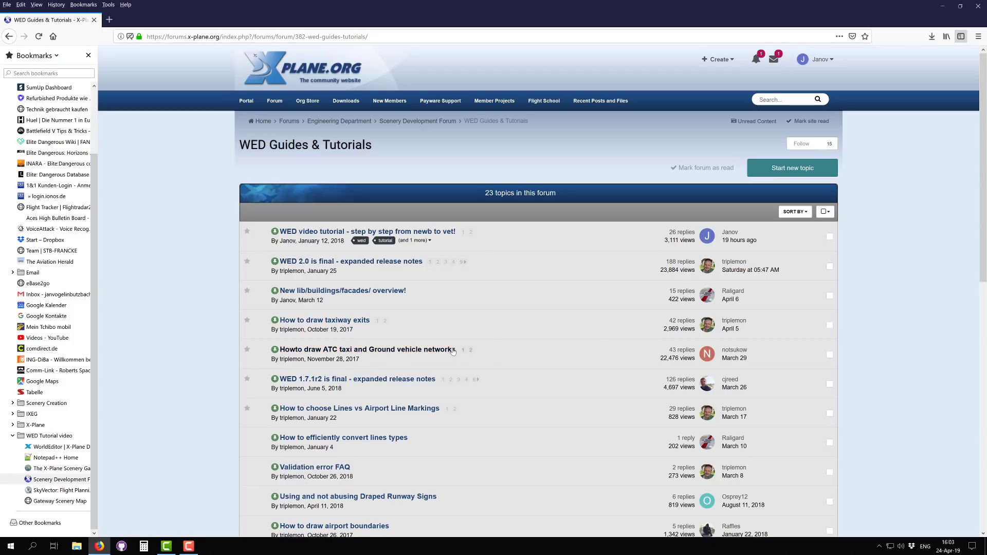
{"action": "scroll", "coordinate": [188, 314], "scroll_direction": "down", "scroll_amount": 3}
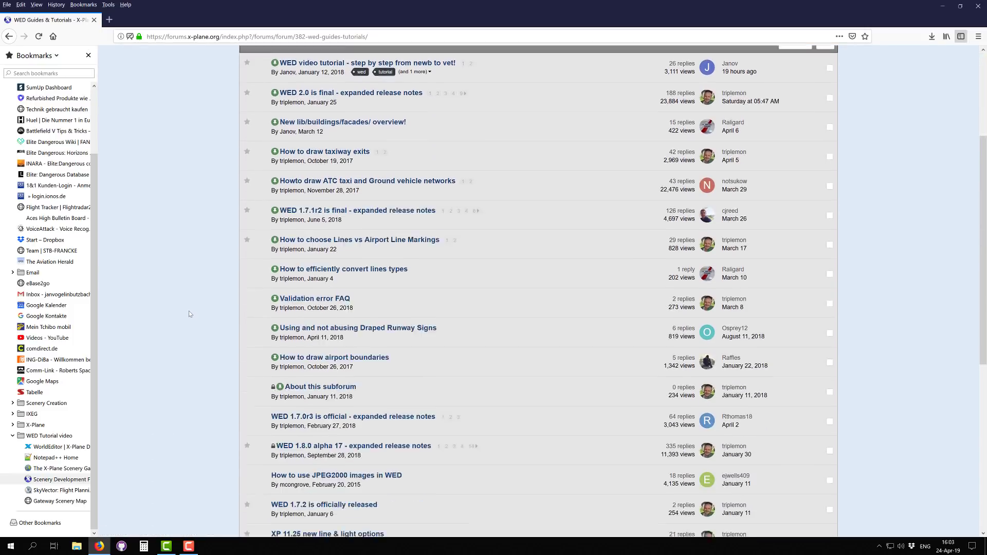
{"action": "scroll", "coordinate": [196, 288], "scroll_direction": "down", "scroll_amount": 3}
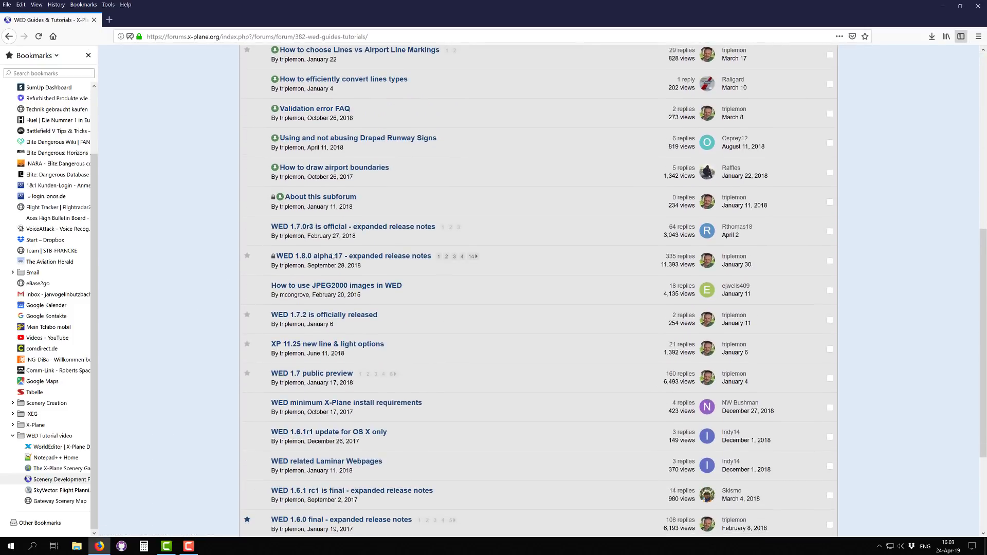
{"action": "scroll", "coordinate": [202, 222], "scroll_direction": "up", "scroll_amount": 3}
{"action": "scroll", "coordinate": [202, 222], "scroll_direction": "up", "scroll_amount": 5}
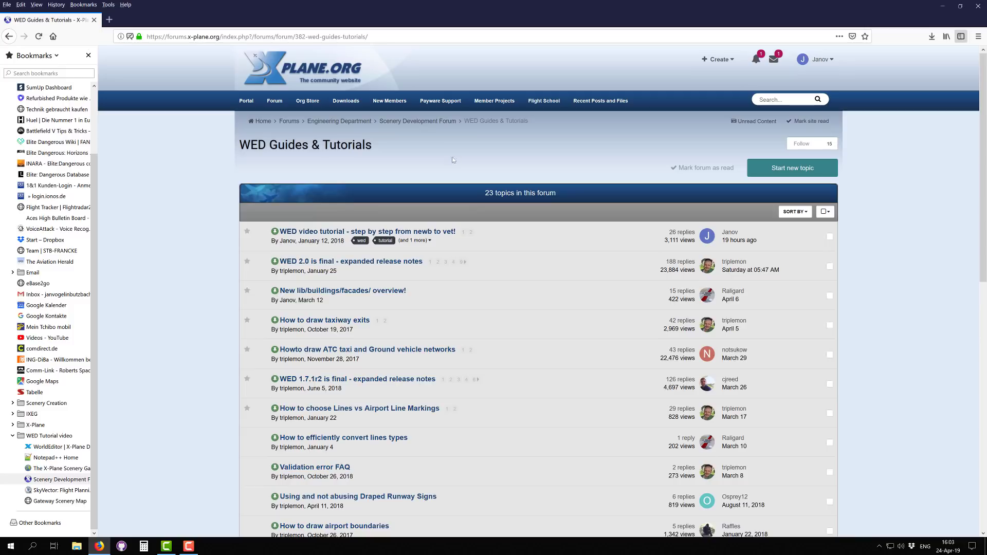
{"action": "left_click", "coordinate": [433, 125]}
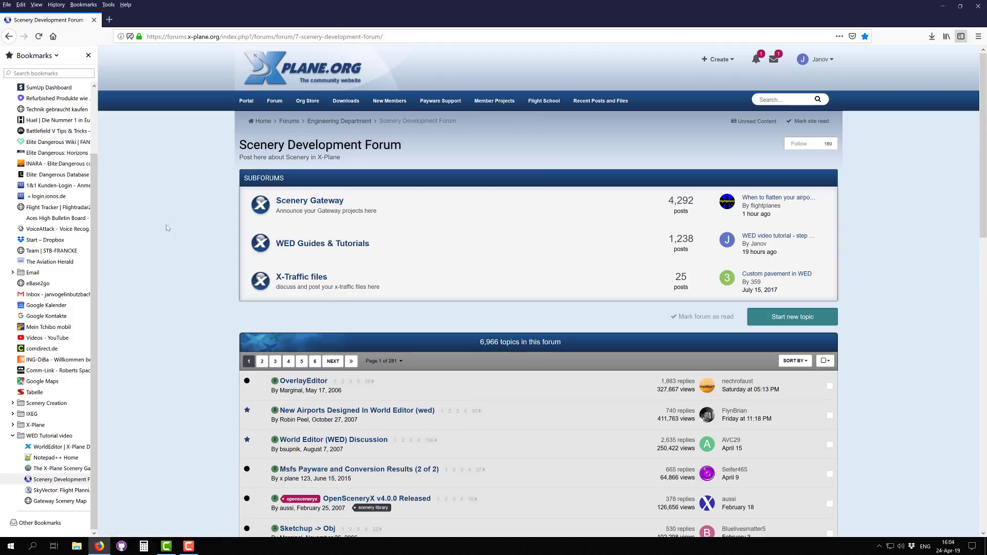
Browse the Scenery Gateway subforum's 326 topics, previewing the 'Started to work on LSZB' topic.
{"action": "left_click", "coordinate": [303, 201]}
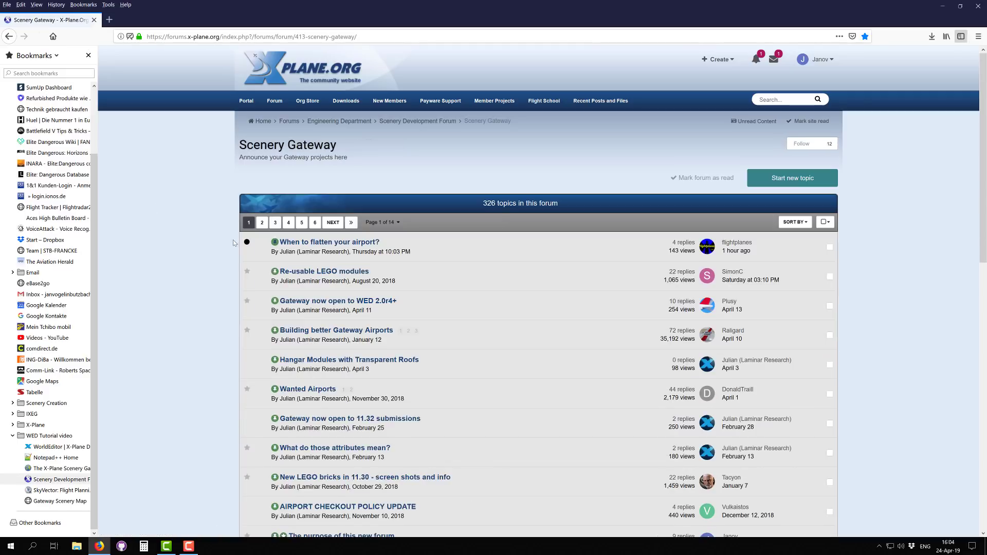
{"action": "scroll", "coordinate": [175, 262], "scroll_direction": "down", "scroll_amount": 3}
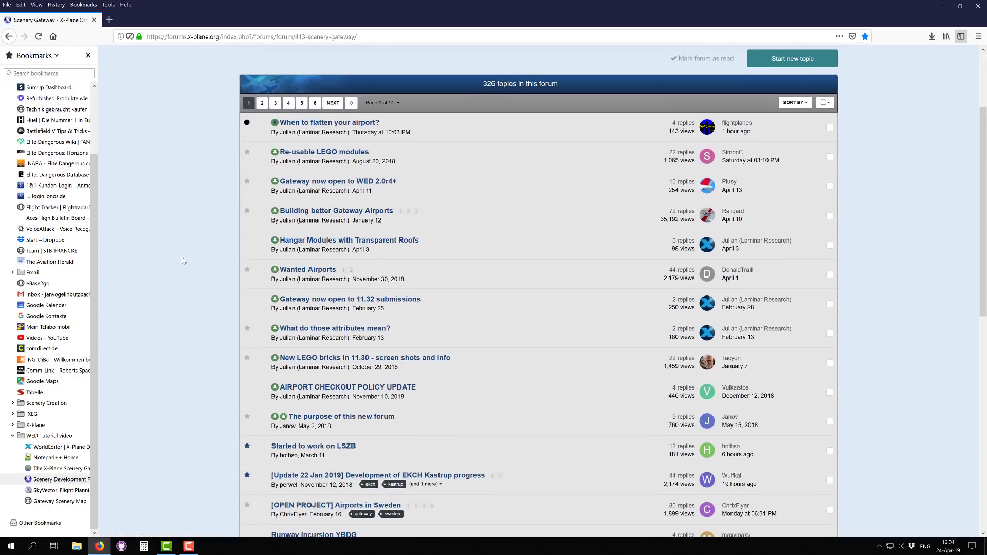
{"action": "scroll", "coordinate": [182, 258], "scroll_direction": "down", "scroll_amount": 3}
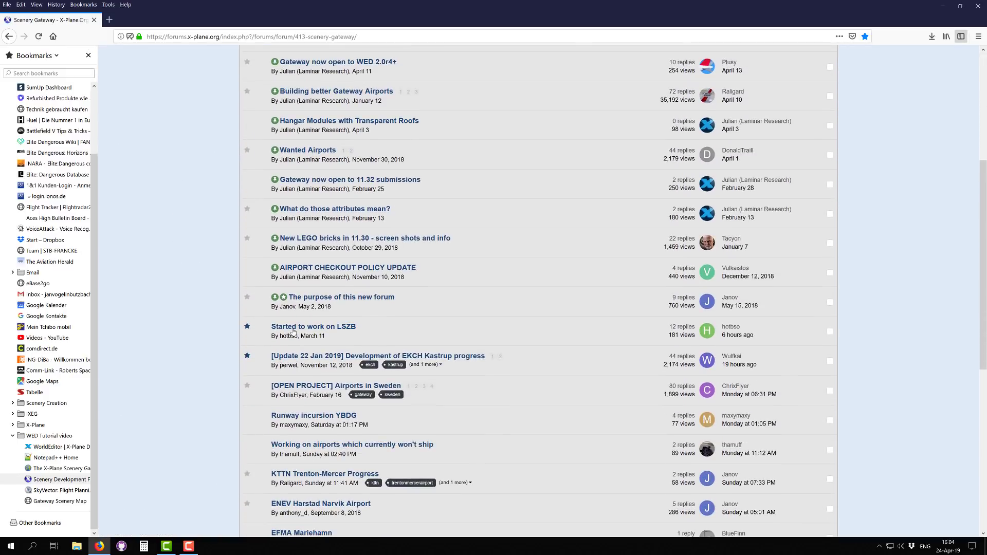
{"action": "left_click", "coordinate": [319, 331]}
{"action": "mouse_move", "coordinate": [319, 331]}
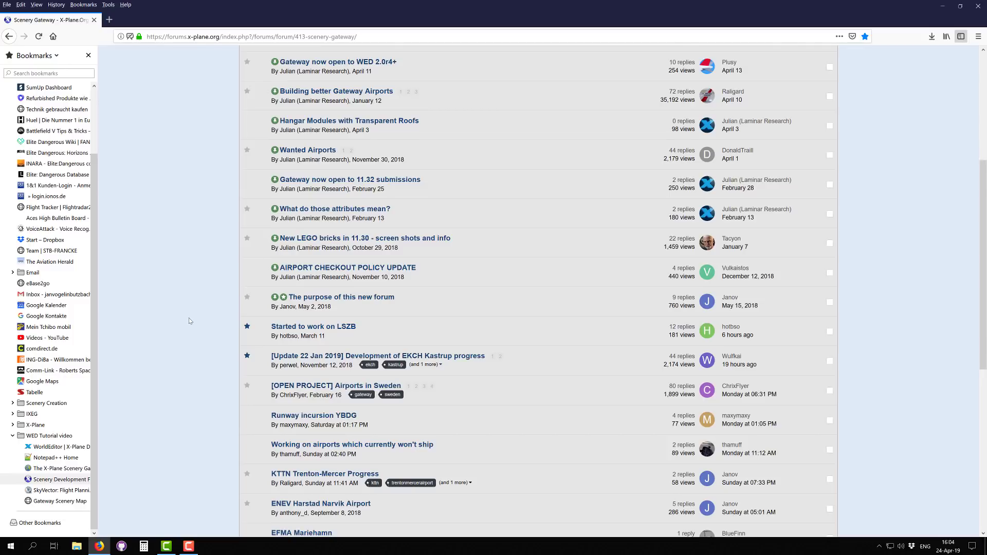
{"action": "scroll", "coordinate": [189, 321], "scroll_direction": "down", "scroll_amount": 3}
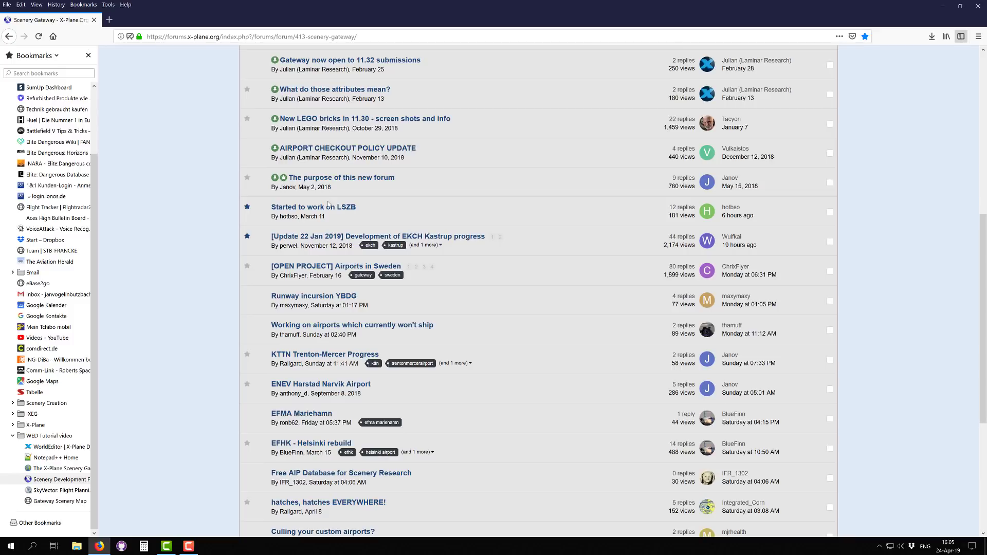
{"action": "scroll", "coordinate": [501, 346], "scroll_direction": "down", "scroll_amount": 3}
{"action": "scroll", "coordinate": [436, 207], "scroll_direction": "up", "scroll_amount": 3}
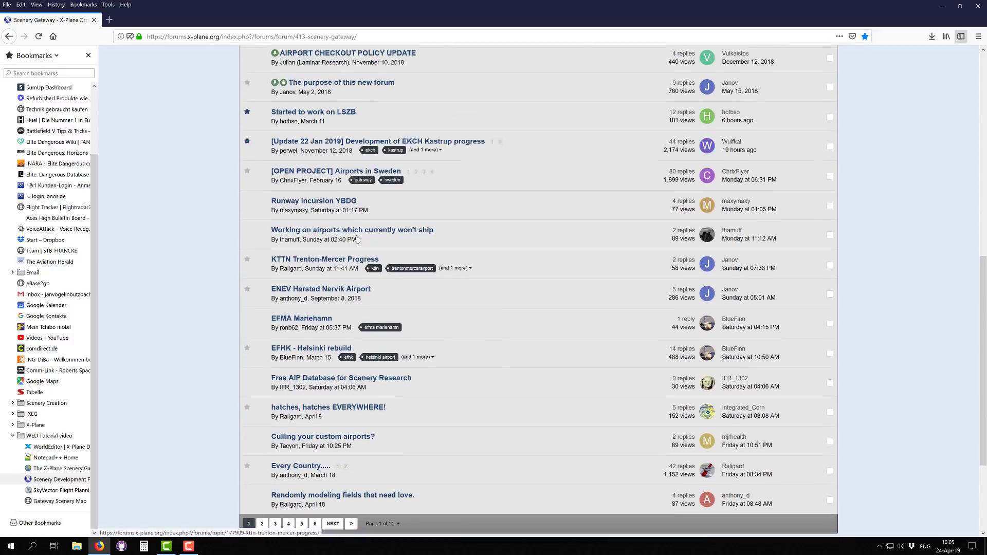
{"action": "scroll", "coordinate": [435, 207], "scroll_direction": "up", "scroll_amount": 3}
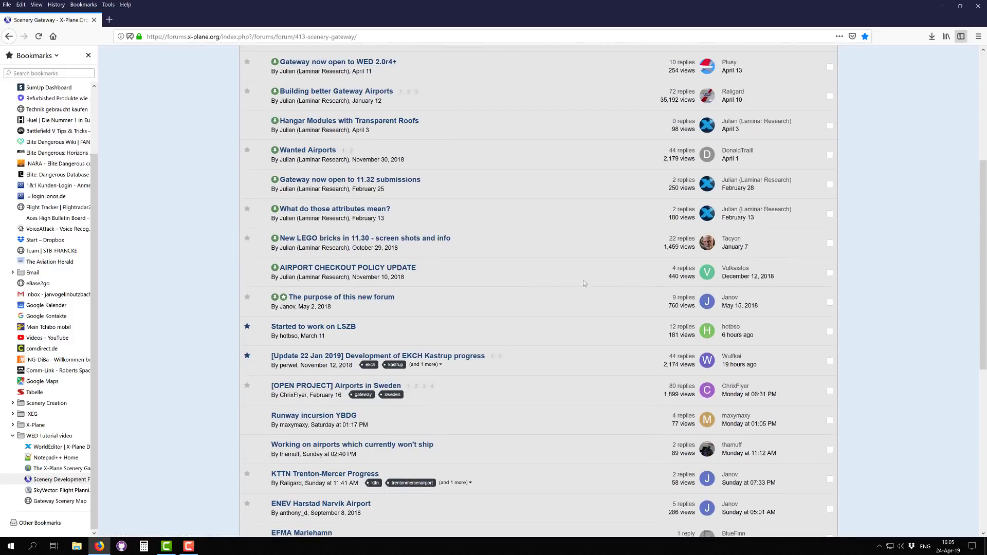
{"action": "scroll", "coordinate": [432, 293], "scroll_direction": "up", "scroll_amount": 3}
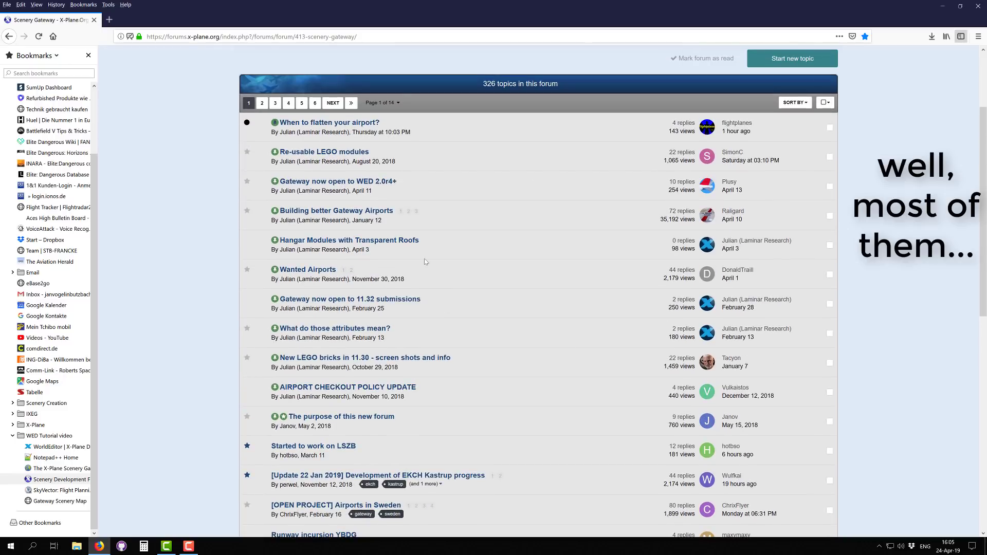
{"action": "scroll", "coordinate": [201, 202], "scroll_direction": "up", "scroll_amount": 2}
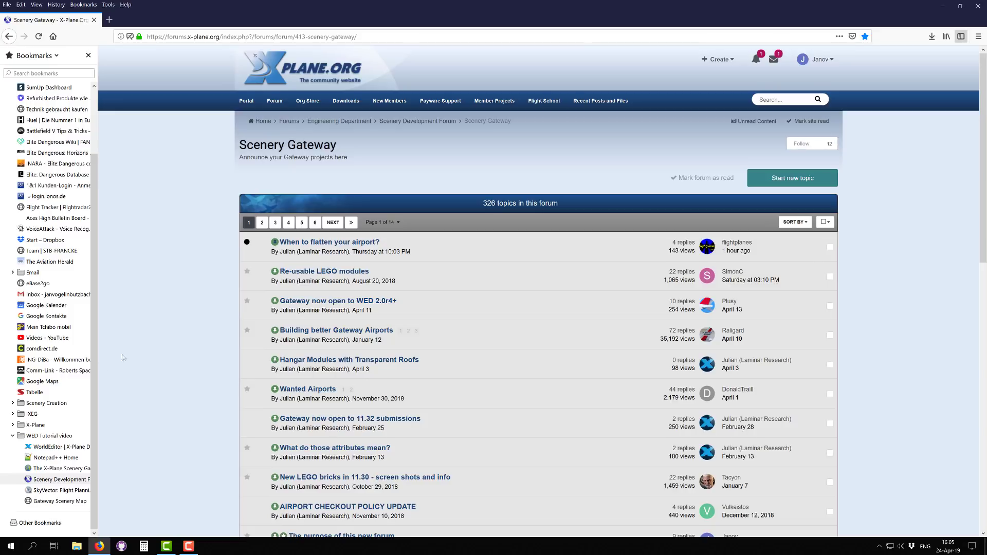
Load the Notepad++ home page at notepad-plus-plus.org from the Notepad++ Home bookmark.
{"action": "left_click", "coordinate": [65, 457]}
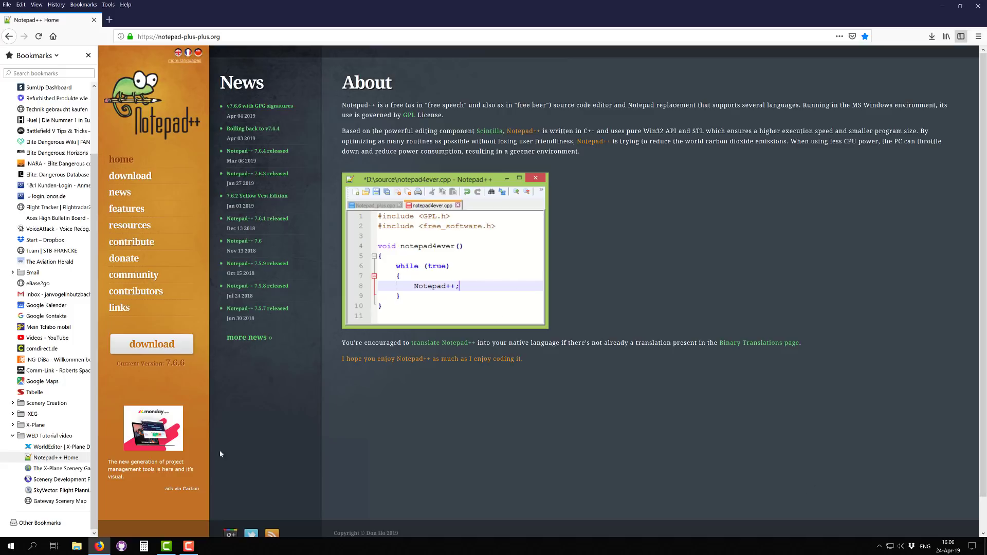
Open SkyVector from its bookmark and look up the airport 'ktta'.
{"action": "left_click", "coordinate": [57, 491]}
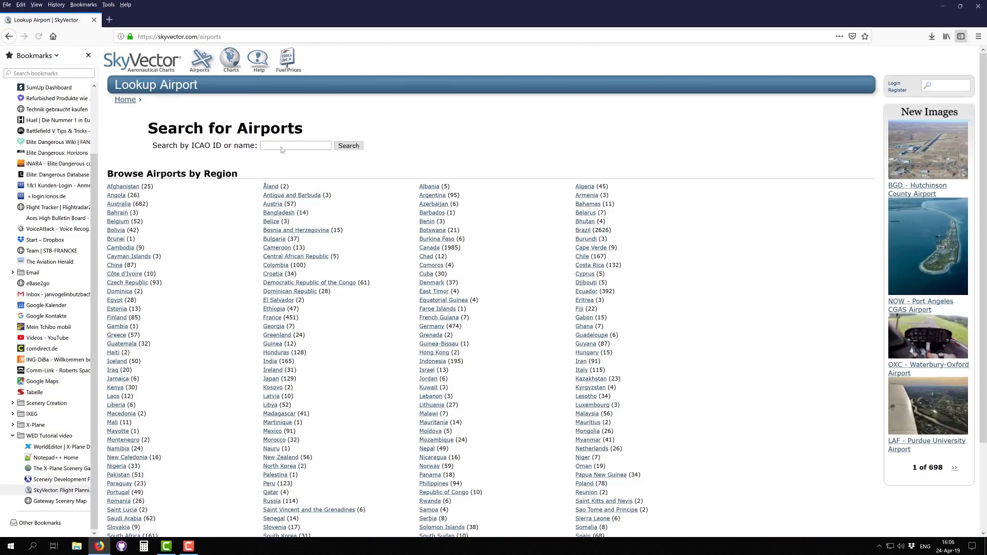
{"action": "left_click", "coordinate": [275, 145]}
{"action": "type", "text": "ktta"}
{"action": "key", "text": "Return"}
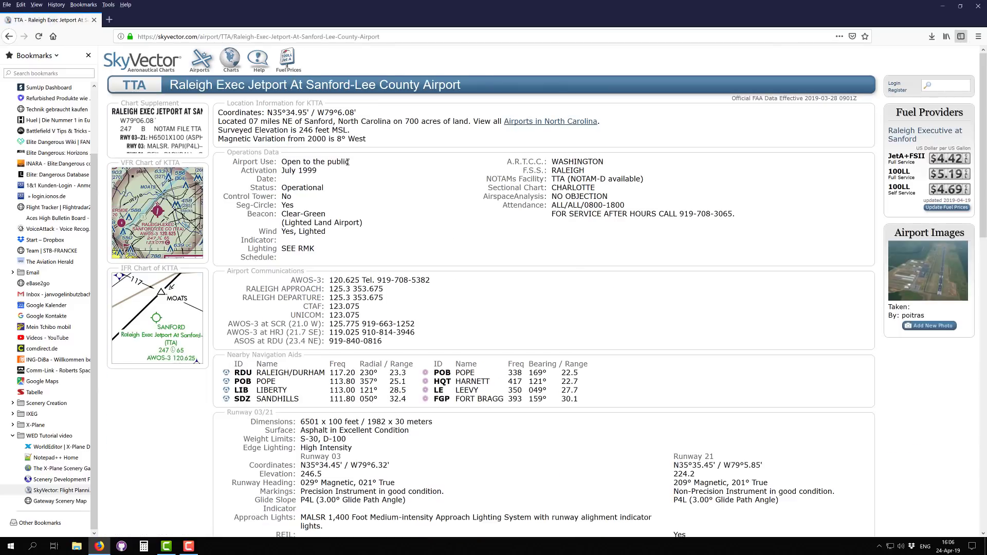
Review the KTTA page, including runway 03/21 (6501 x 100 ft asphalt) and nearby navaids.
{"action": "scroll", "coordinate": [310, 289], "scroll_direction": "down", "scroll_amount": 4}
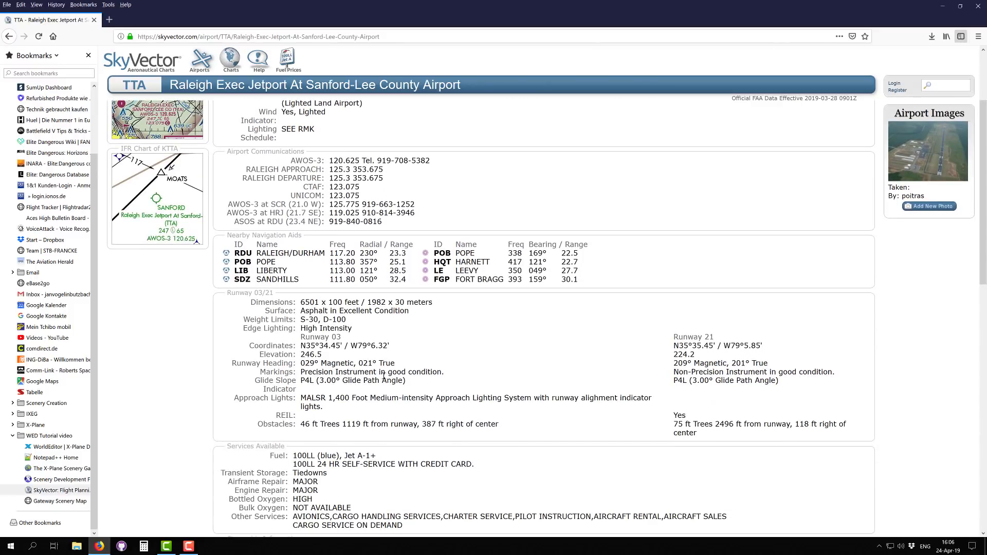
{"action": "scroll", "coordinate": [314, 370], "scroll_direction": "down", "scroll_amount": 4}
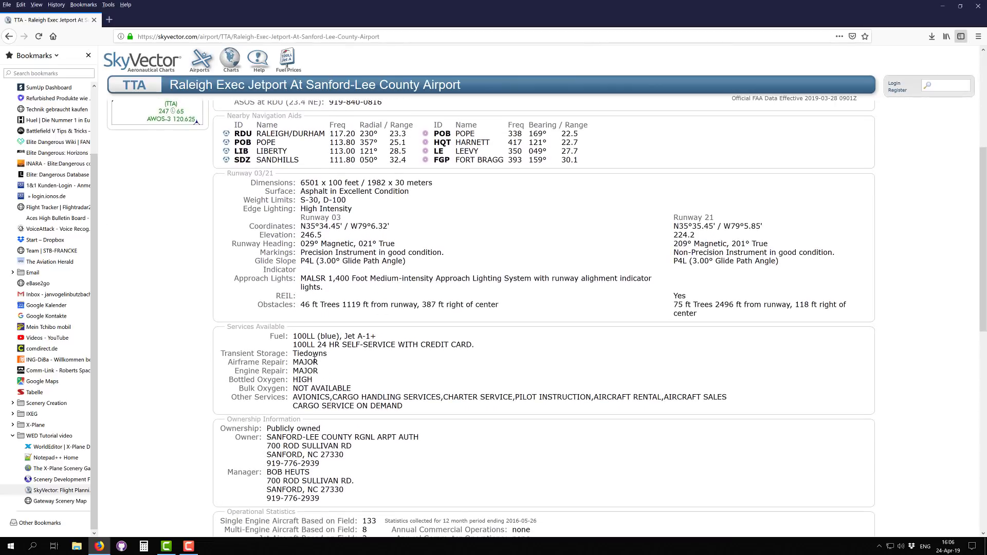
{"action": "scroll", "coordinate": [350, 396], "scroll_direction": "down", "scroll_amount": 4}
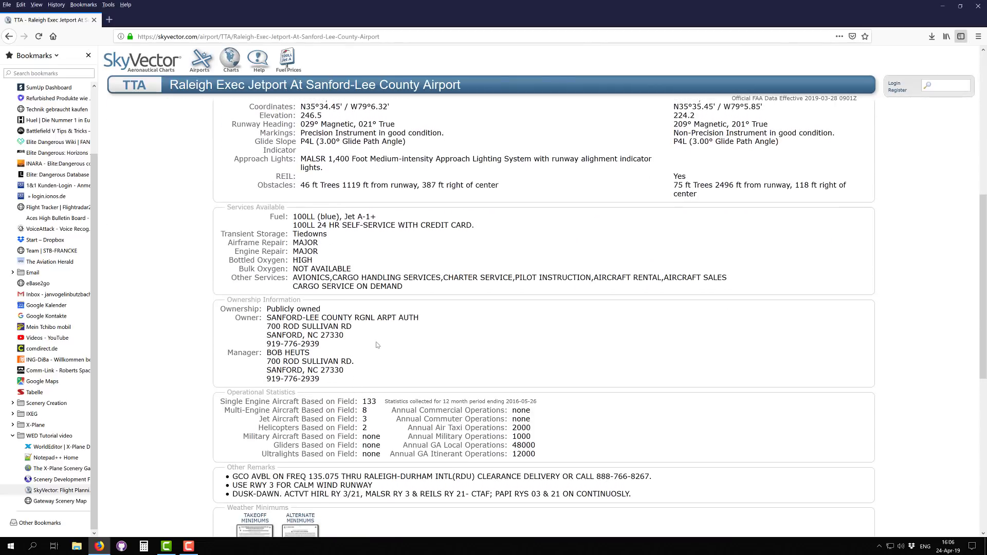
{"action": "scroll", "coordinate": [378, 344], "scroll_direction": "down", "scroll_amount": 12}
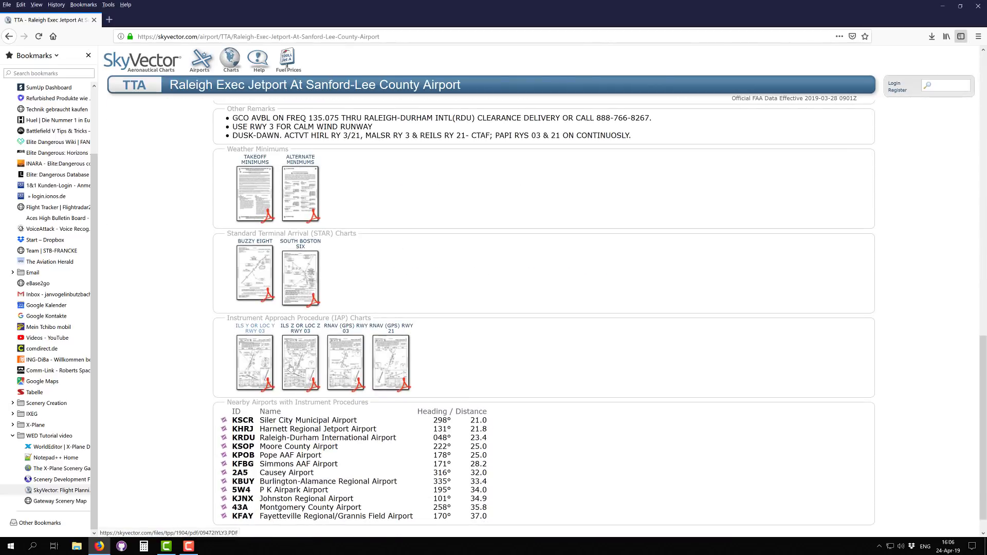
{"action": "scroll", "coordinate": [483, 319], "scroll_direction": "up", "scroll_amount": 20}
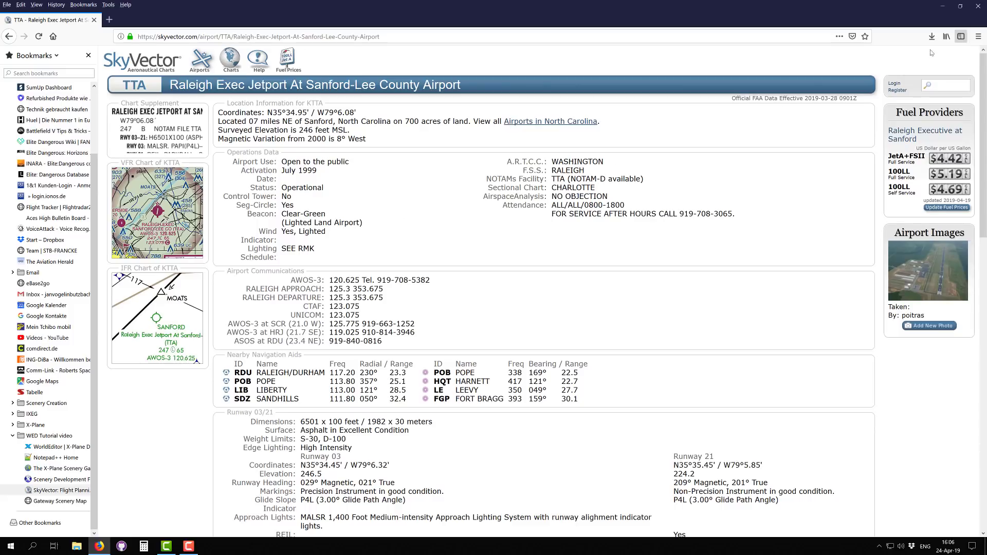
{"action": "scroll", "coordinate": [568, 270], "scroll_direction": "down", "scroll_amount": 4}
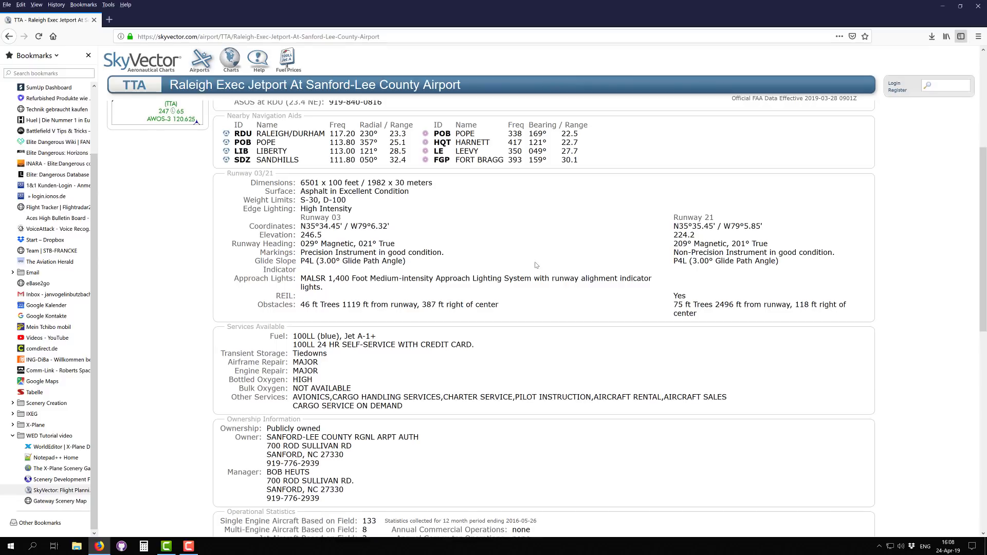
Open the aerial photo page 'The Raleigh Executive Jetport @ Sanford-Lee County'.
{"action": "scroll", "coordinate": [537, 268], "scroll_direction": "up", "scroll_amount": 5}
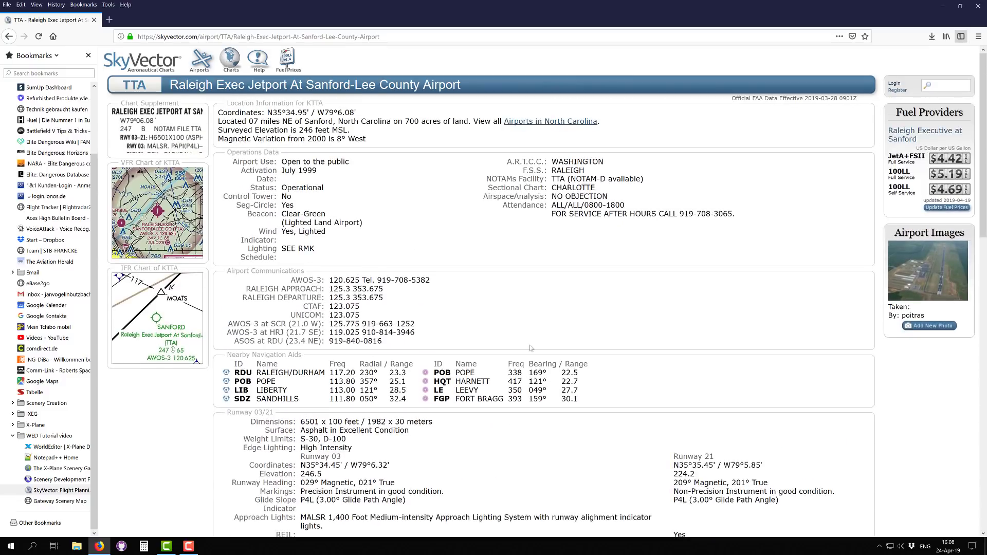
{"action": "left_click", "coordinate": [923, 275]}
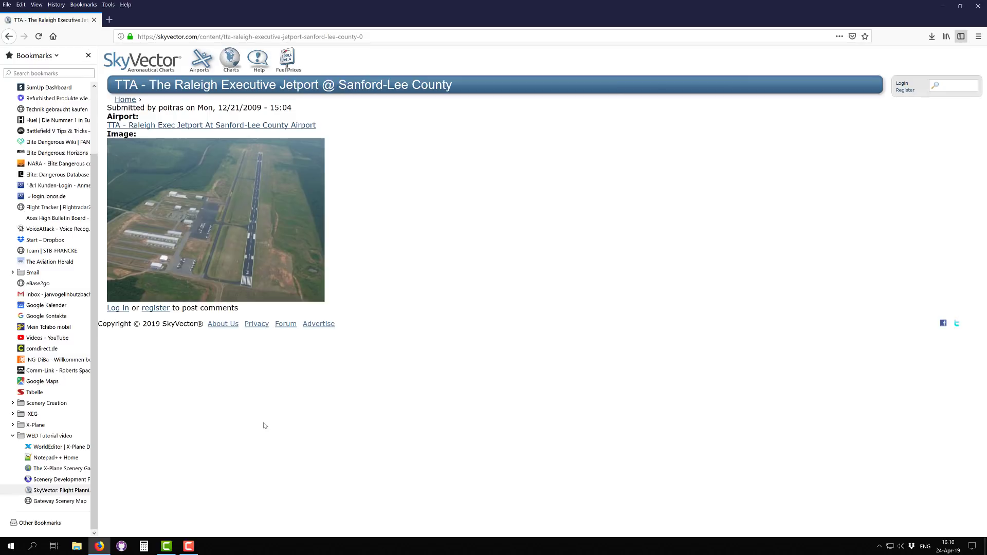
{"action": "key", "text": "XF86AudioRaiseVolume"}
Minimize Firefox to reveal the desktop with the WorldEditor 2.0r4.exe file.
{"action": "left_click", "coordinate": [943, 6]}
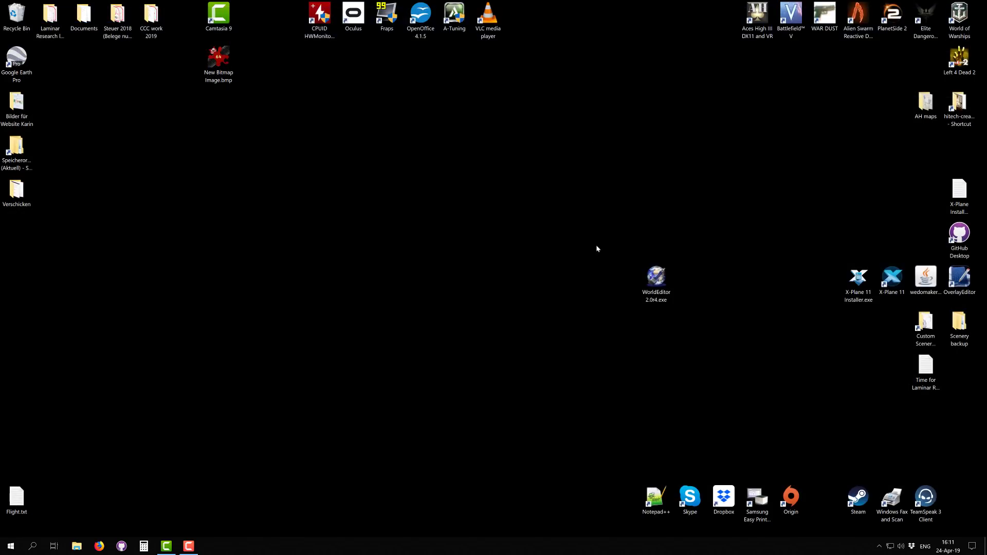